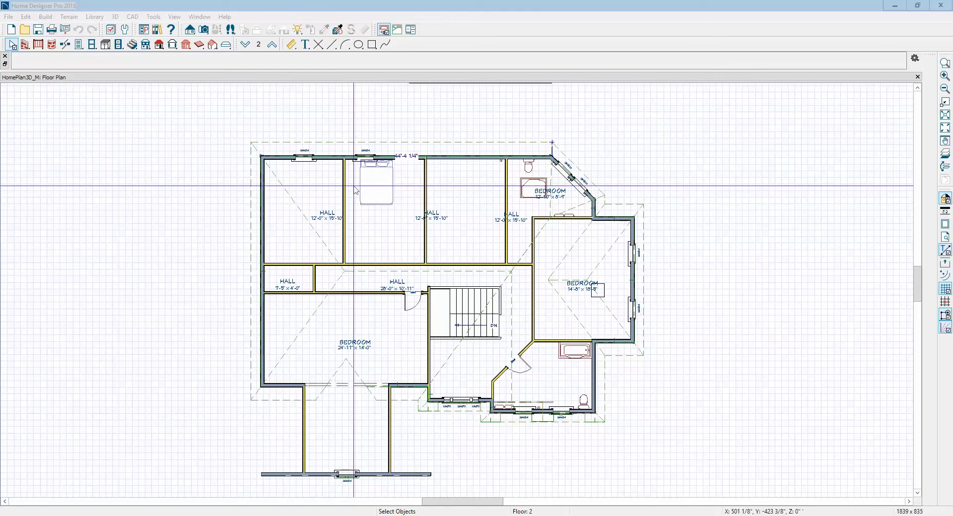
Go to Floor 1 and zoom in on the garage front wall with its two 9080 doors
{"action": "left_click", "coordinate": [245, 45]}
{"action": "scroll", "coordinate": [539, 262], "scroll_direction": "down", "scroll_amount": 2}
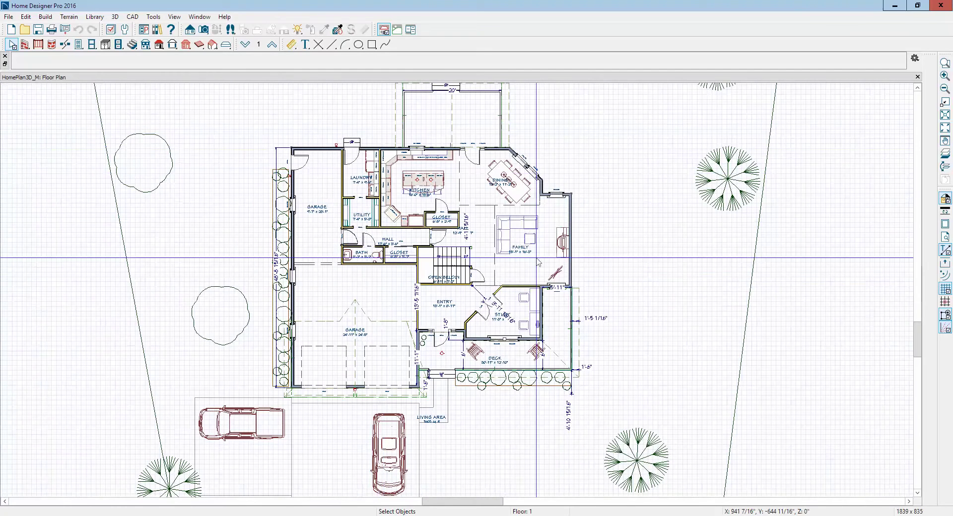
{"action": "left_click", "coordinate": [944, 65]}
{"action": "left_click_drag", "start_coordinate": [265, 367], "coordinate": [422, 420]}
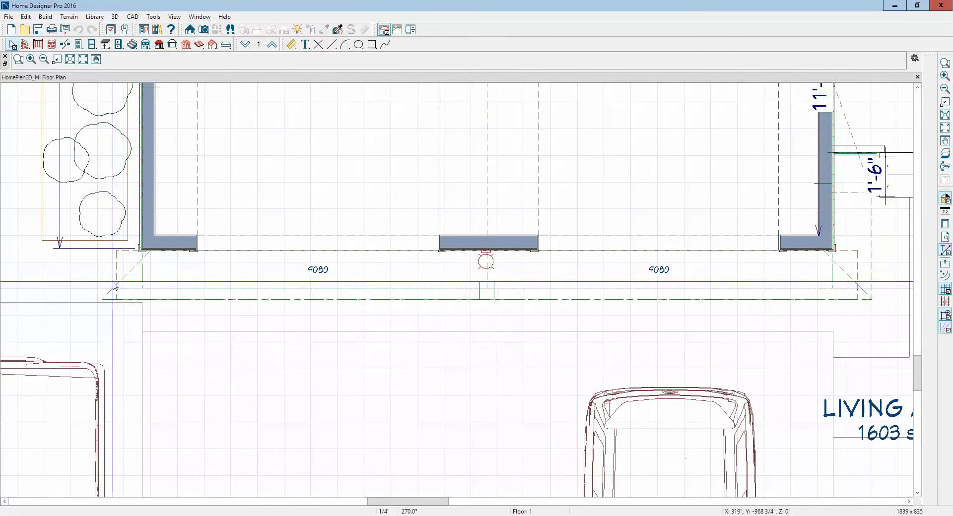
Change the garage front wall's auto roof return type from Gable to Full
{"action": "right_click", "coordinate": [174, 248]}
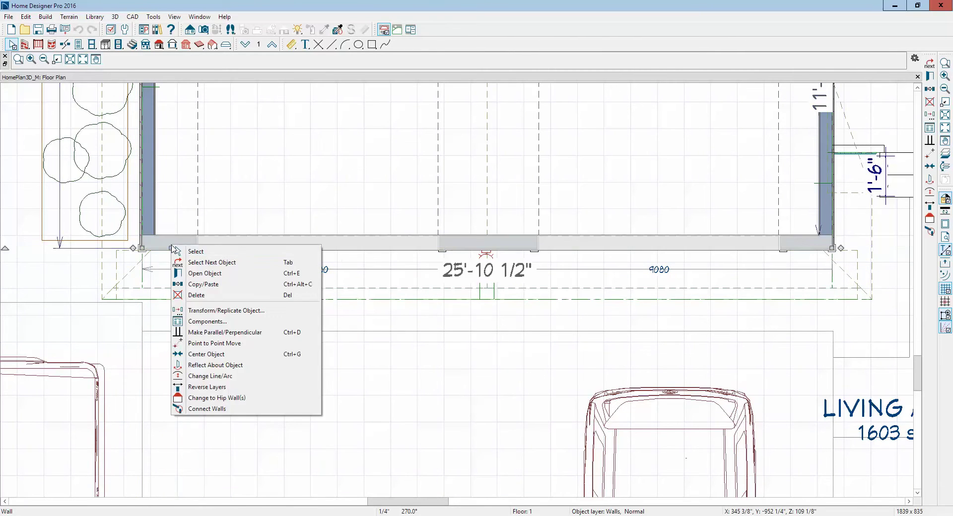
{"action": "left_click", "coordinate": [222, 274]}
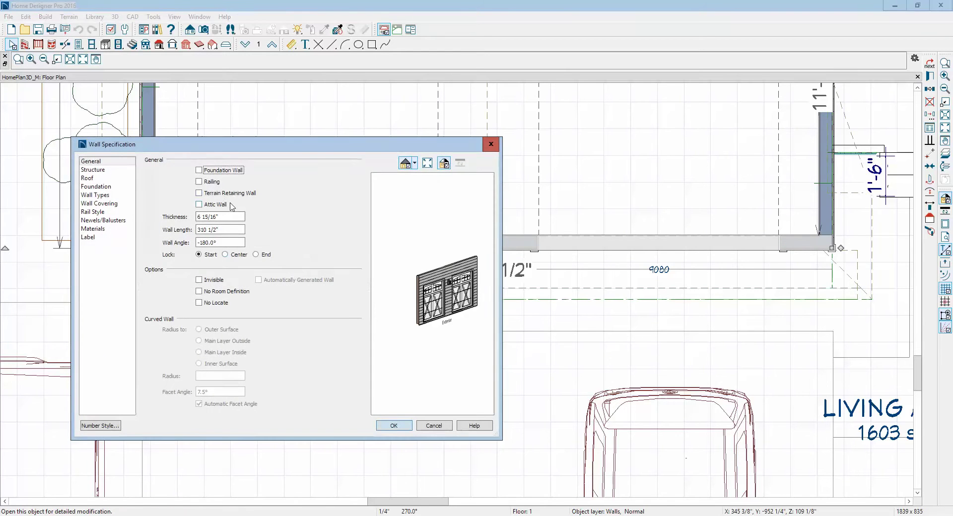
{"action": "left_click", "coordinate": [89, 178]}
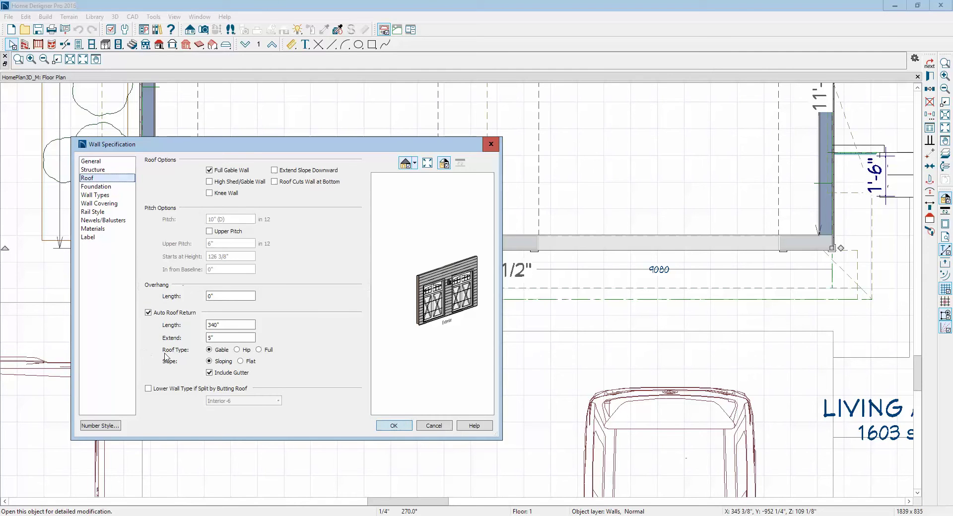
{"action": "left_click_drag", "start_coordinate": [236, 324], "coordinate": [190, 326]}
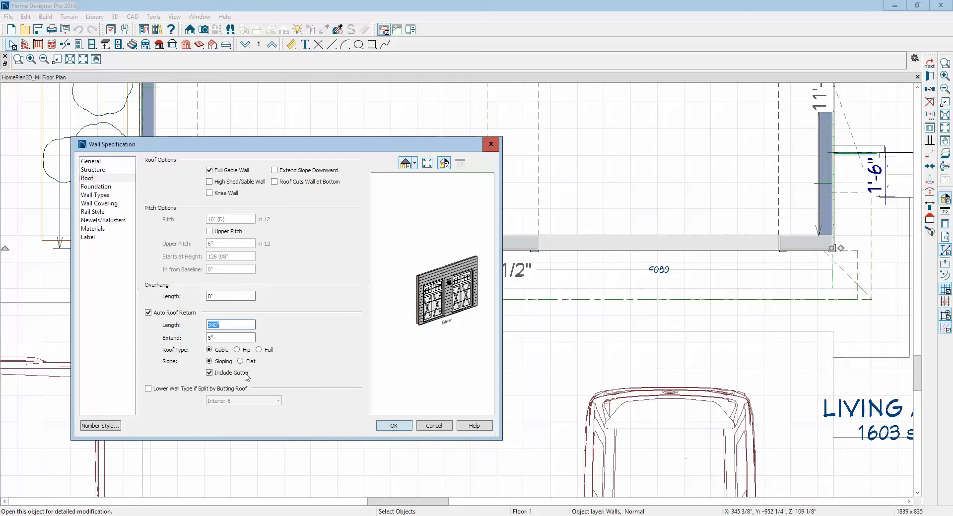
{"action": "left_click", "coordinate": [259, 350]}
{"action": "left_click", "coordinate": [394, 425]}
{"action": "left_click", "coordinate": [444, 167]}
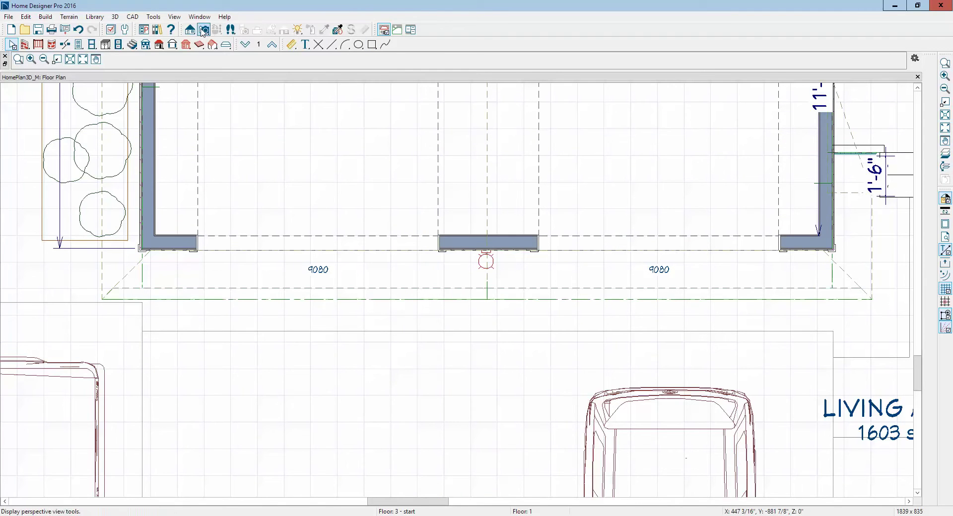
Open a Perspective Full Overview, suppressing the missing-graphic warning for the session
{"action": "left_click", "coordinate": [206, 30]}
{"action": "left_click", "coordinate": [45, 60]}
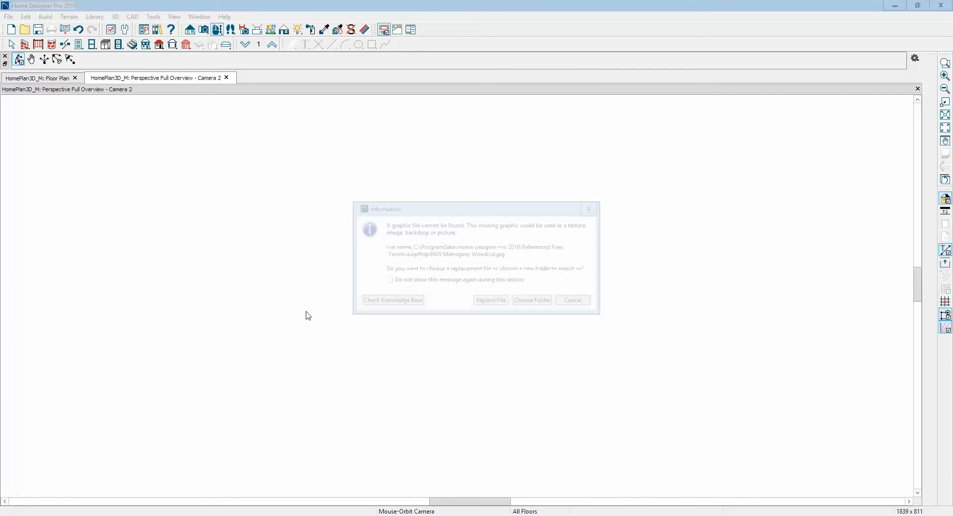
{"action": "left_click", "coordinate": [395, 280]}
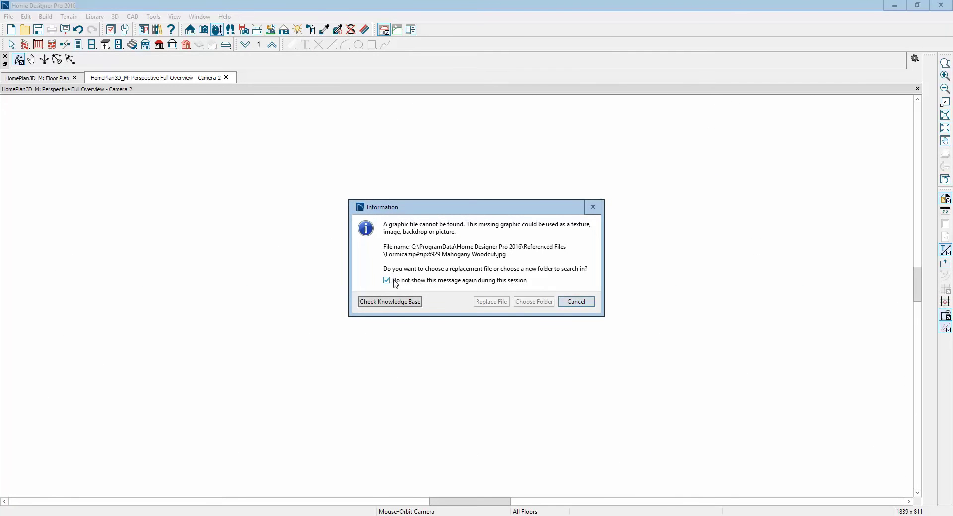
{"action": "left_click", "coordinate": [574, 306]}
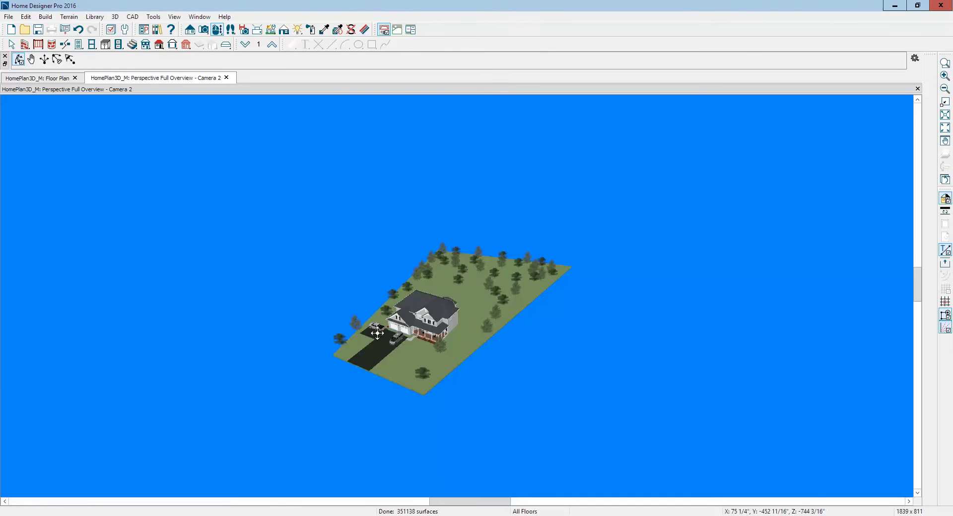
Orbit and zoom the 3D view to frame the garage gable and front porch
{"action": "mouse_move", "coordinate": [393, 330]}
{"action": "left_mouse_down"}
{"action": "mouse_move", "coordinate": [383, 330]}
{"action": "mouse_move", "coordinate": [396, 323]}
{"action": "mouse_move", "coordinate": [397, 331]}
{"action": "left_mouse_up"}
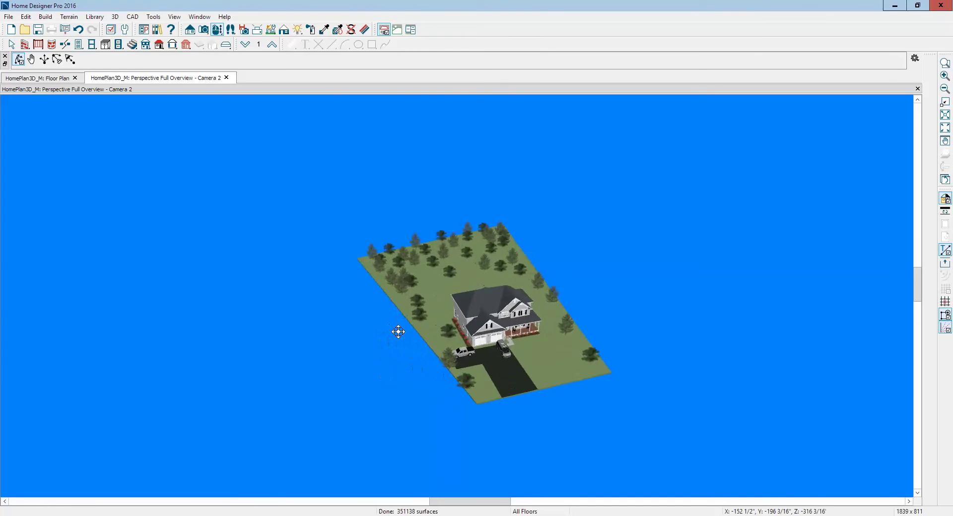
{"action": "scroll", "coordinate": [483, 338], "scroll_direction": "up", "scroll_amount": 8}
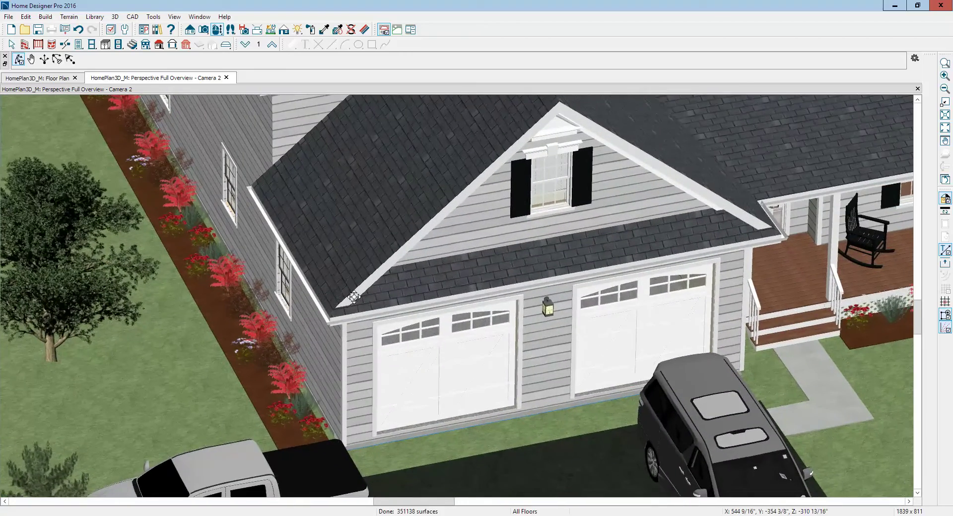
{"action": "scroll", "coordinate": [347, 293], "scroll_direction": "up", "scroll_amount": 5}
{"action": "scroll", "coordinate": [347, 293], "scroll_direction": "up", "scroll_amount": 4}
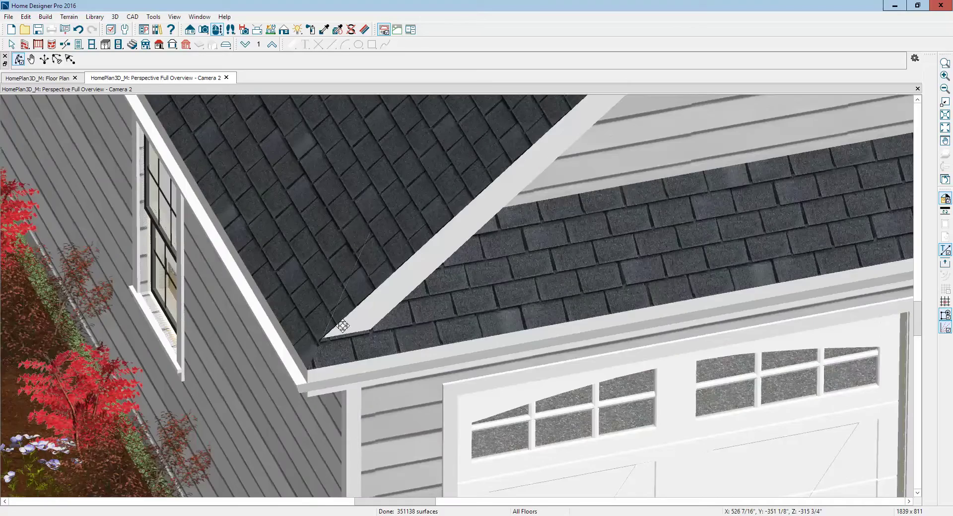
{"action": "scroll", "coordinate": [317, 281], "scroll_direction": "down", "scroll_amount": 5}
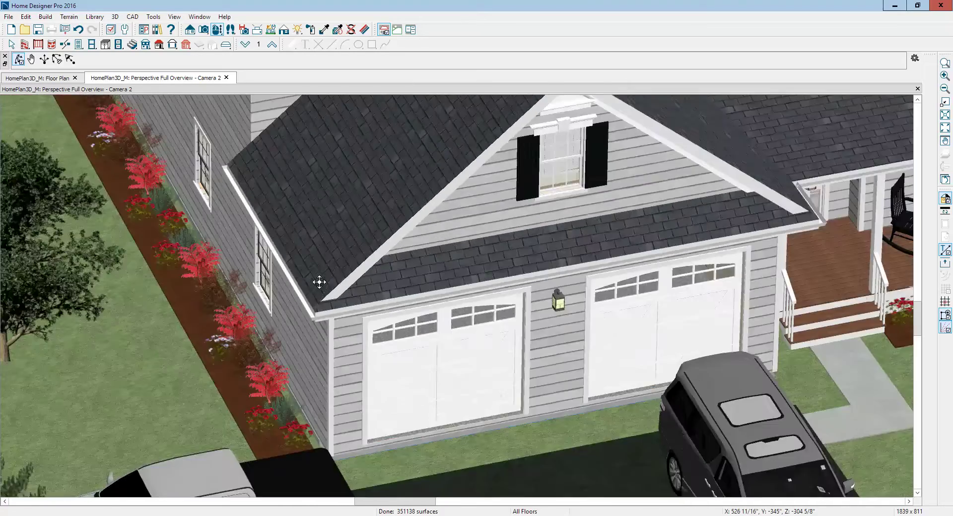
{"action": "left_click_drag", "start_coordinate": [319, 283], "coordinate": [513, 273]}
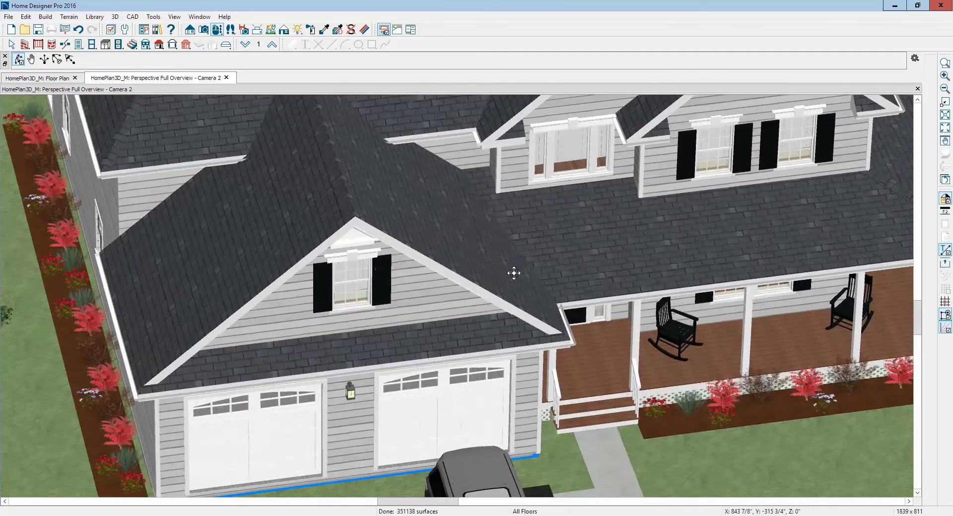
Select and inspect the left and front hip roof planes beside the garage
{"action": "key", "text": "space"}
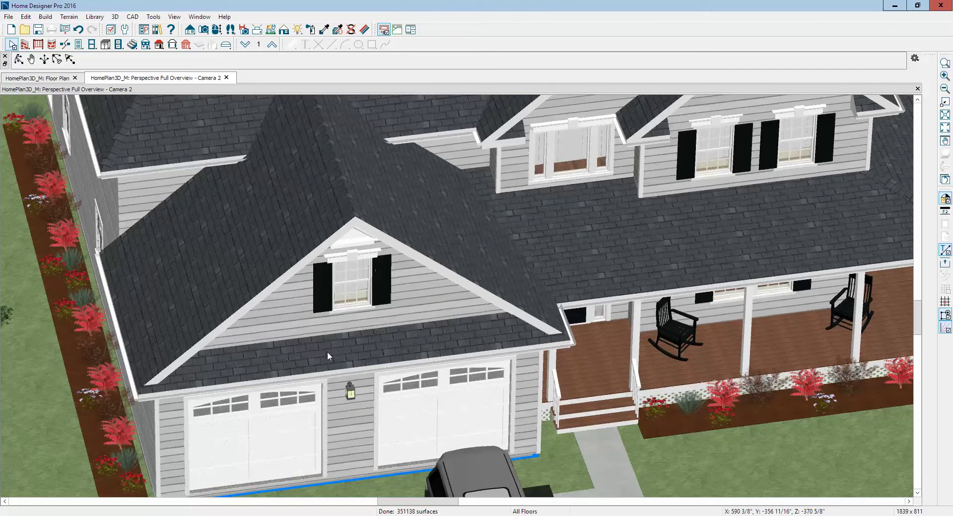
{"action": "left_click", "coordinate": [276, 316]}
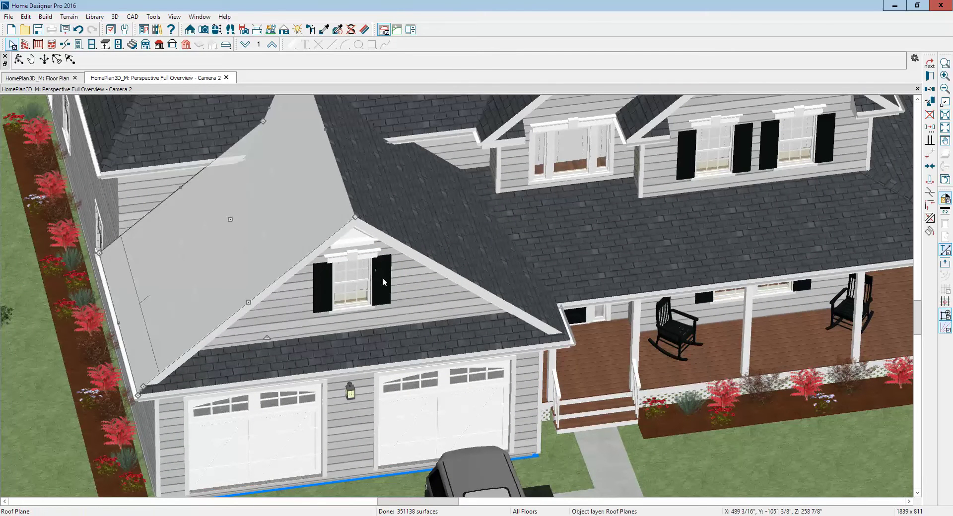
{"action": "left_click", "coordinate": [453, 273]}
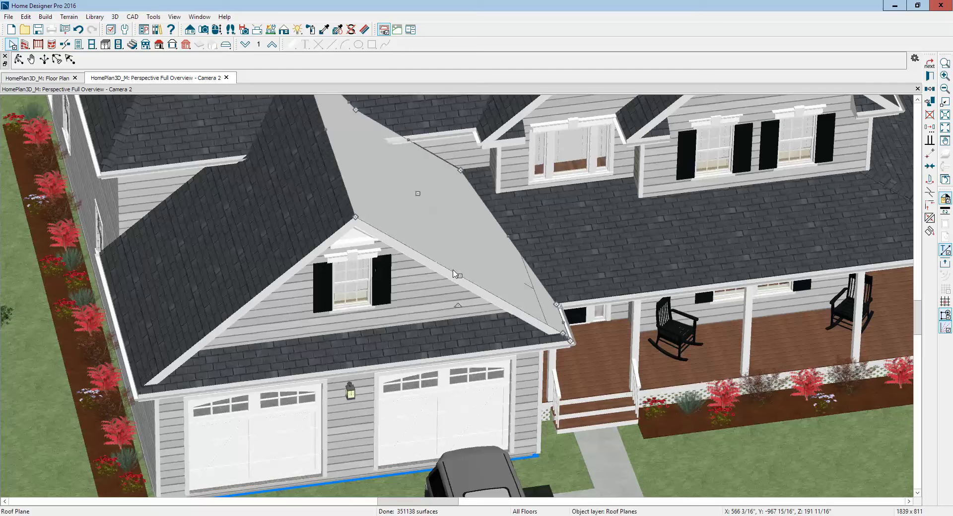
{"action": "key", "text": "Escape"}
{"action": "left_click", "coordinate": [452, 263]}
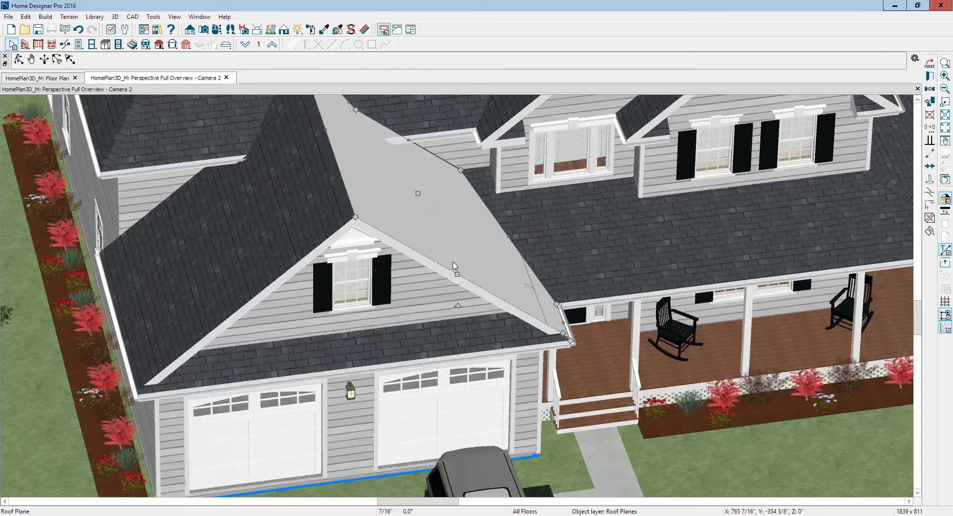
{"action": "left_click", "coordinate": [248, 264]}
{"action": "key", "text": "Escape"}
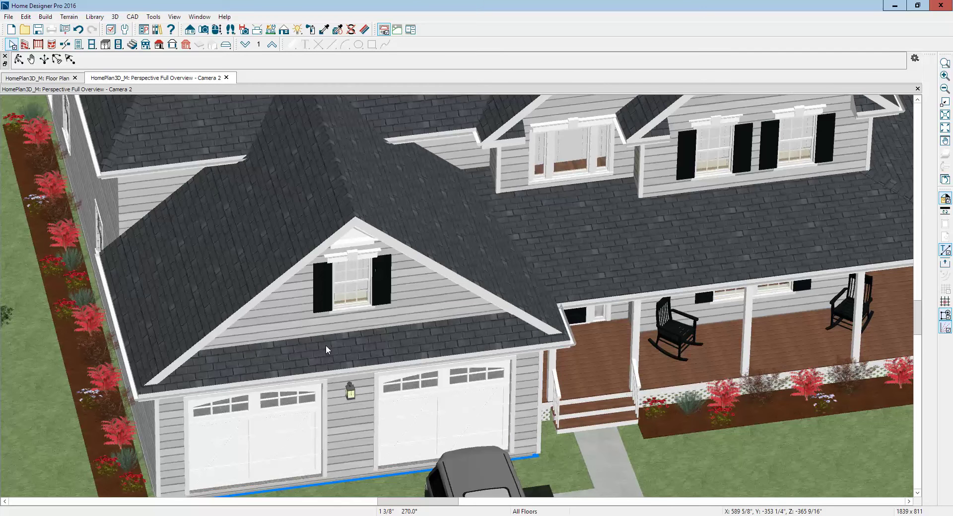
On the floor plan, uncheck Auto Roof Return for the garage front wall
{"action": "key", "text": "ctrl+Tab"}
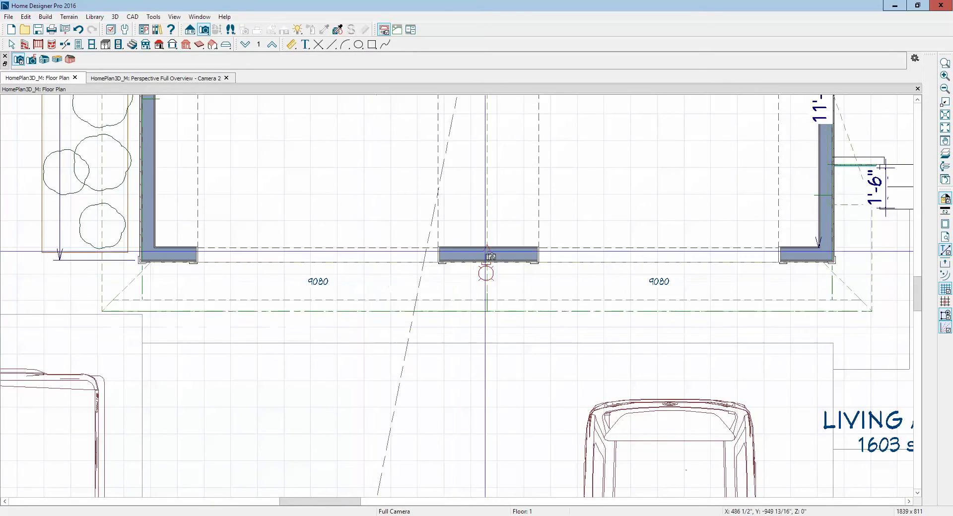
{"action": "key", "text": "space"}
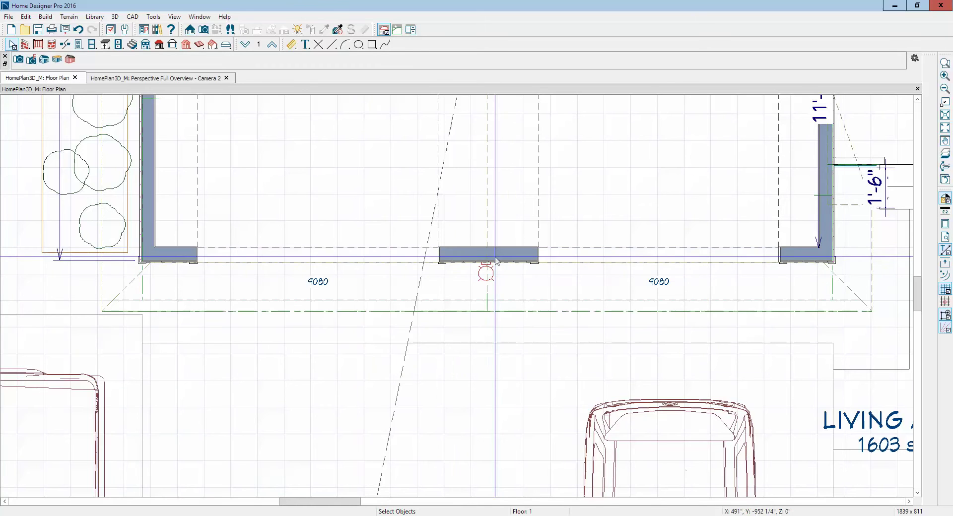
{"action": "right_click", "coordinate": [495, 257]}
{"action": "left_click", "coordinate": [537, 285]}
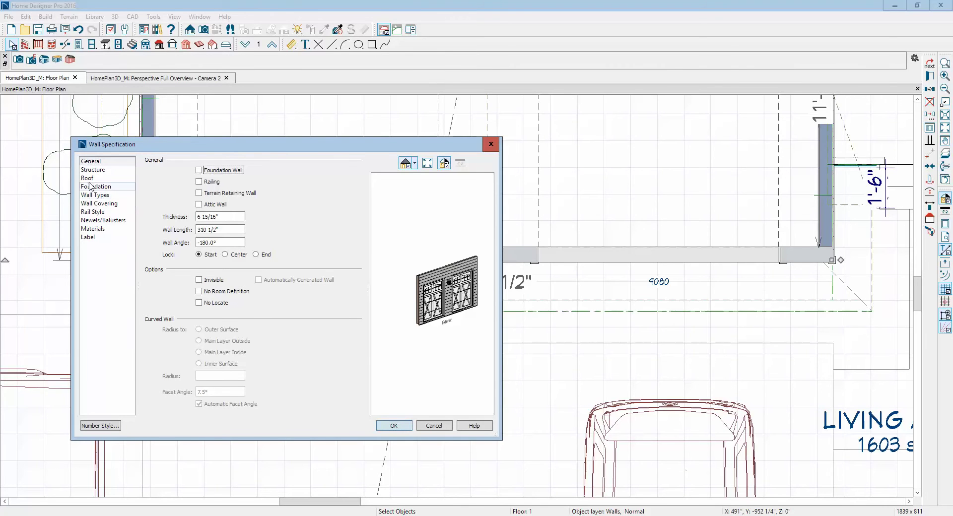
{"action": "left_click", "coordinate": [90, 179]}
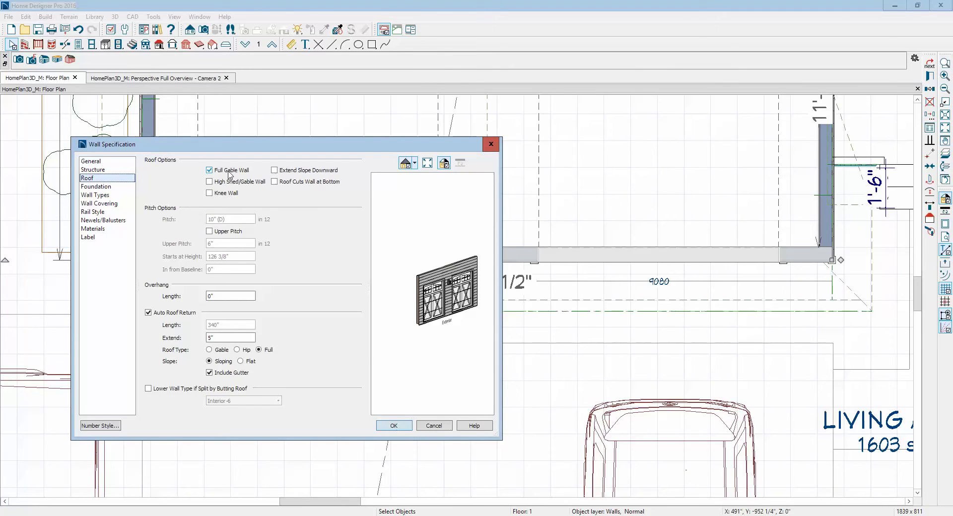
{"action": "left_click", "coordinate": [149, 313]}
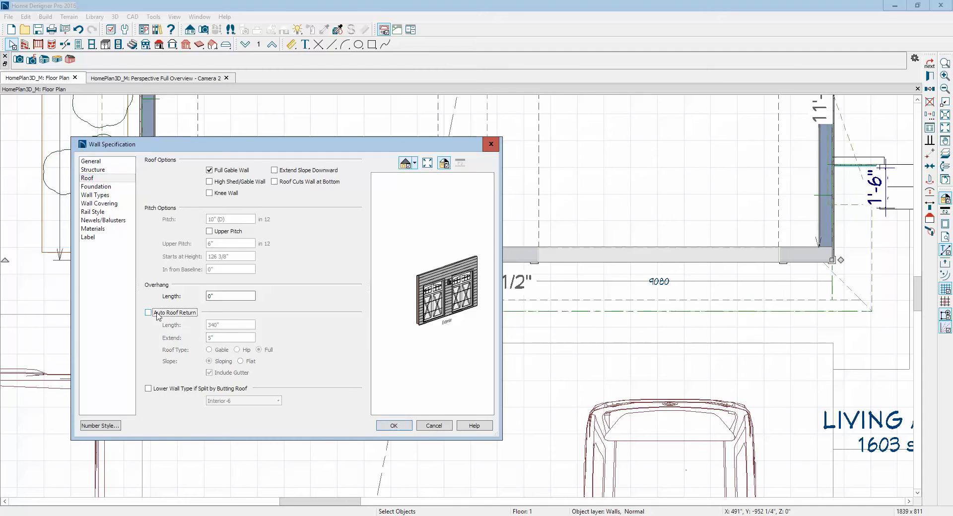
{"action": "left_click", "coordinate": [398, 426]}
{"action": "left_click", "coordinate": [425, 413]}
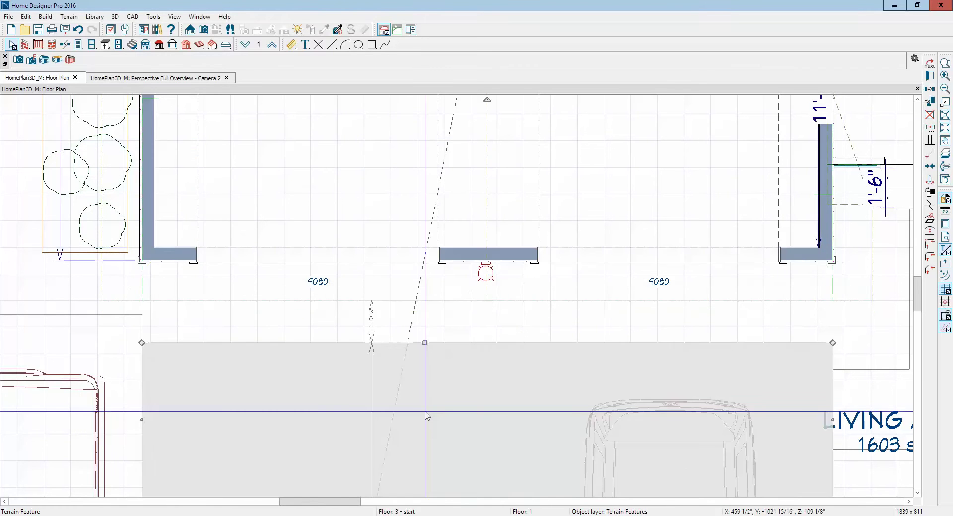
Check the plain gable end in the 3D overview, then return to the floor plan
{"action": "key", "text": "ctrl+Tab"}
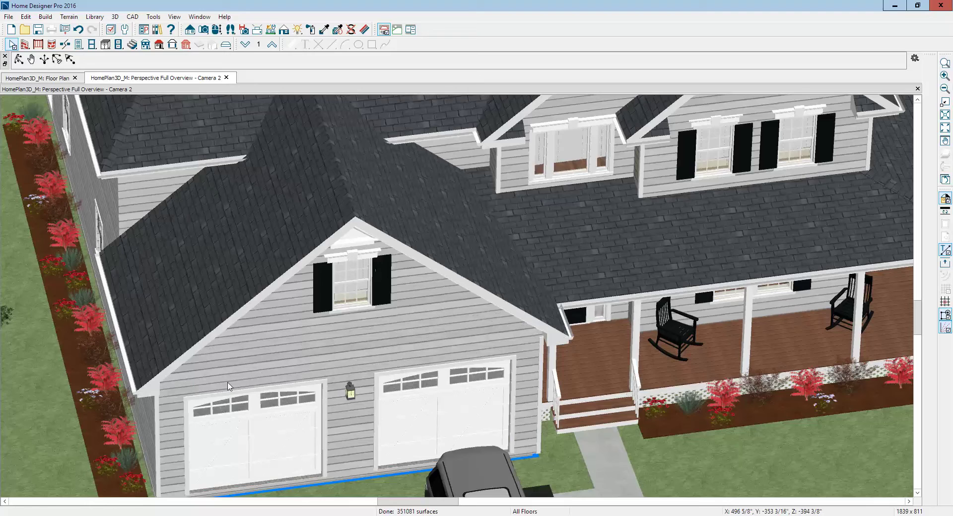
{"action": "key", "text": "ctrl+Tab"}
{"action": "key", "text": "Escape"}
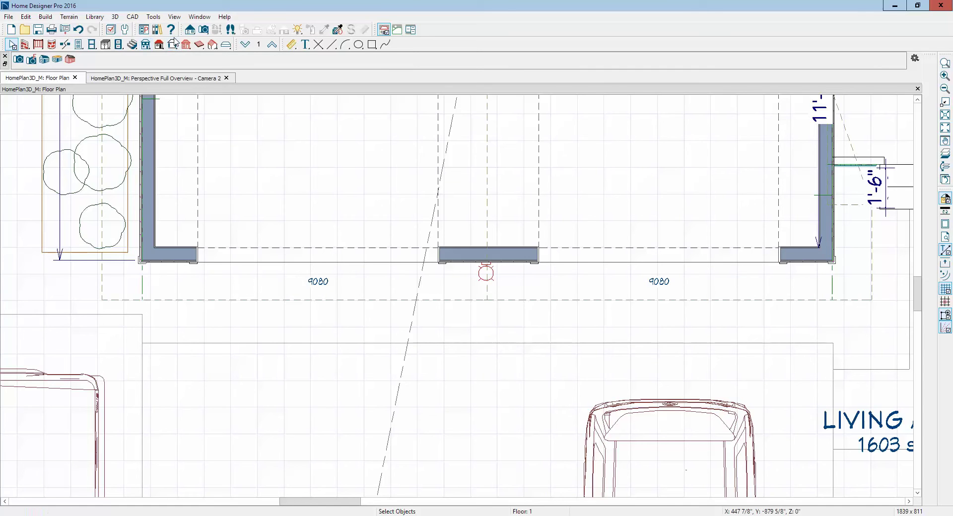
Start a hand-drawn Roof Plane, decline the prompt, and uncheck Auto Rebuild Roofs in Build Roof
{"action": "left_click", "coordinate": [46, 17]}
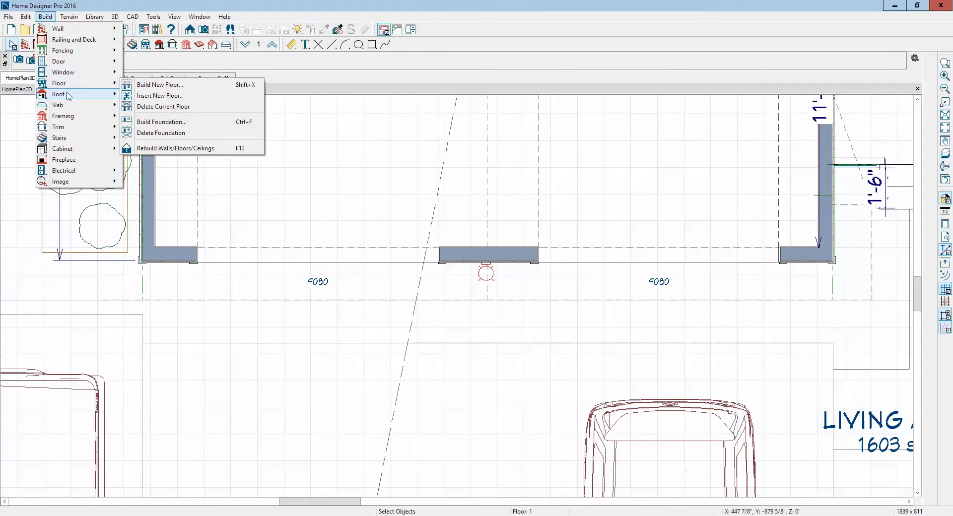
{"action": "mouse_move", "coordinate": [68, 96]}
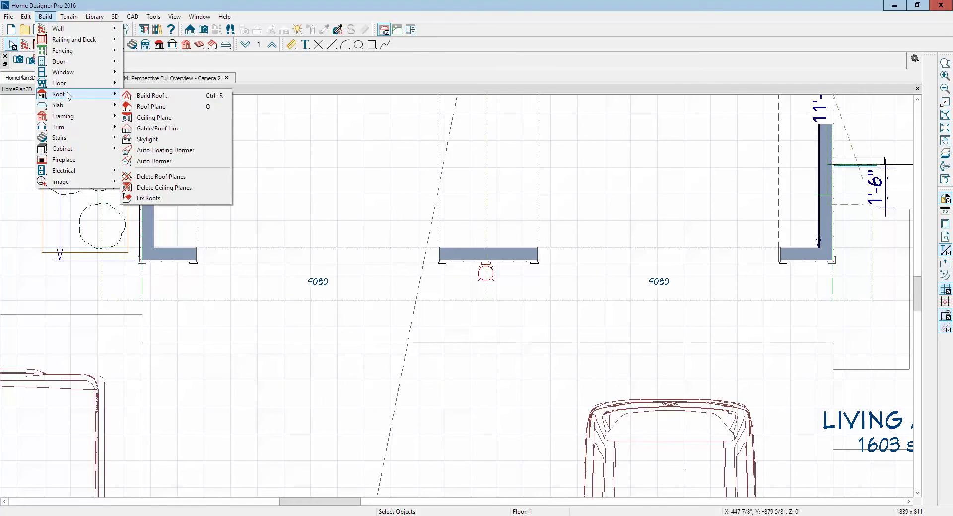
{"action": "left_click", "coordinate": [159, 109]}
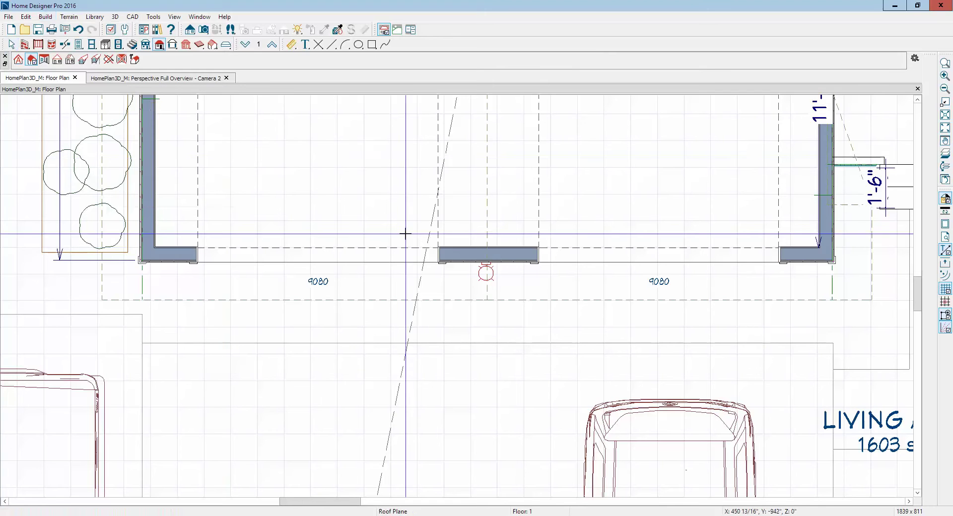
{"action": "left_click", "coordinate": [471, 270]}
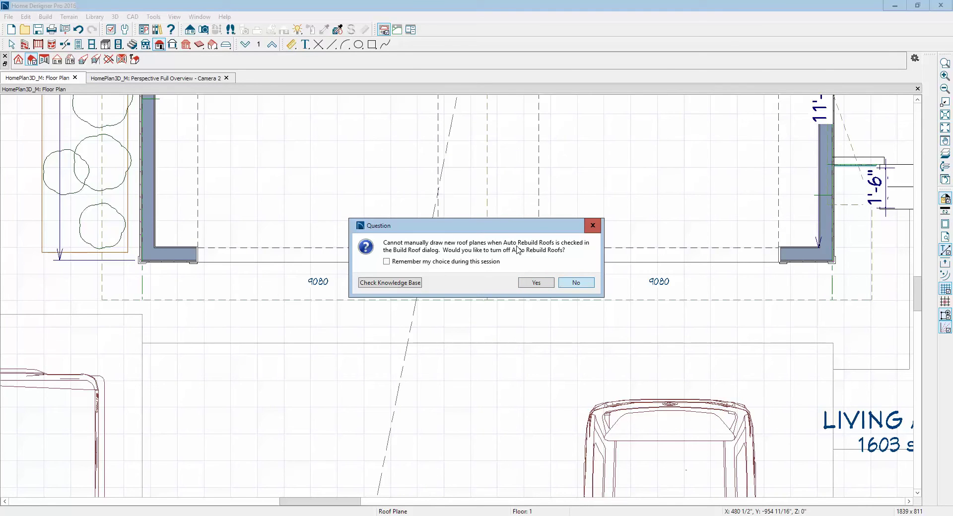
{"action": "left_click", "coordinate": [569, 286]}
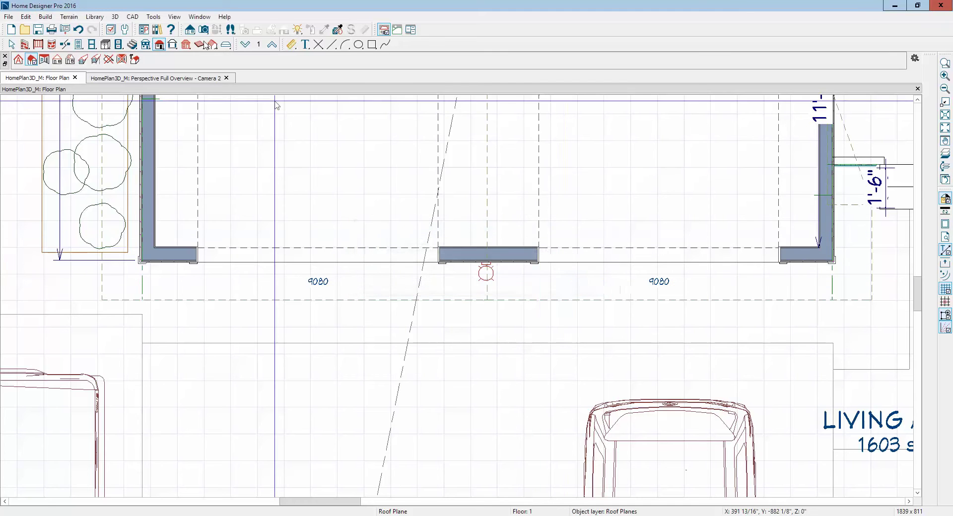
{"action": "left_click", "coordinate": [18, 61]}
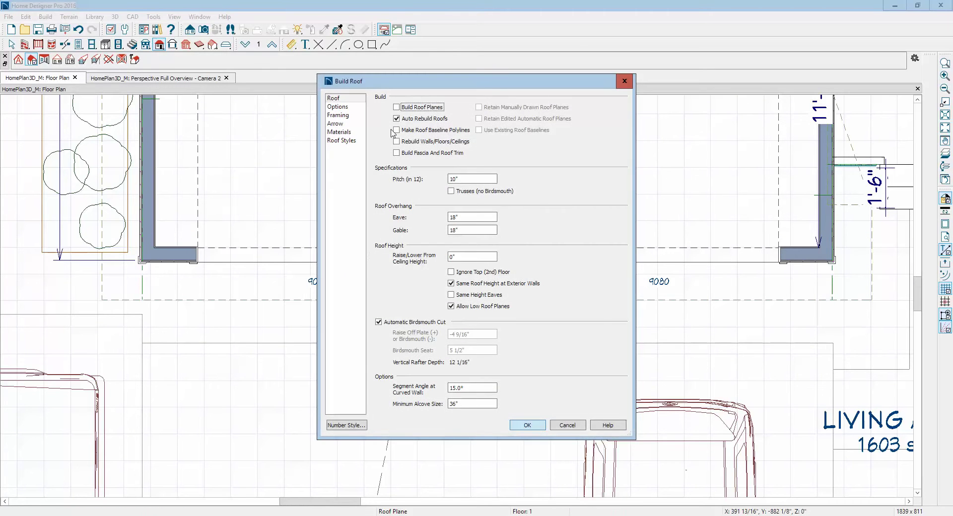
{"action": "left_click", "coordinate": [404, 120]}
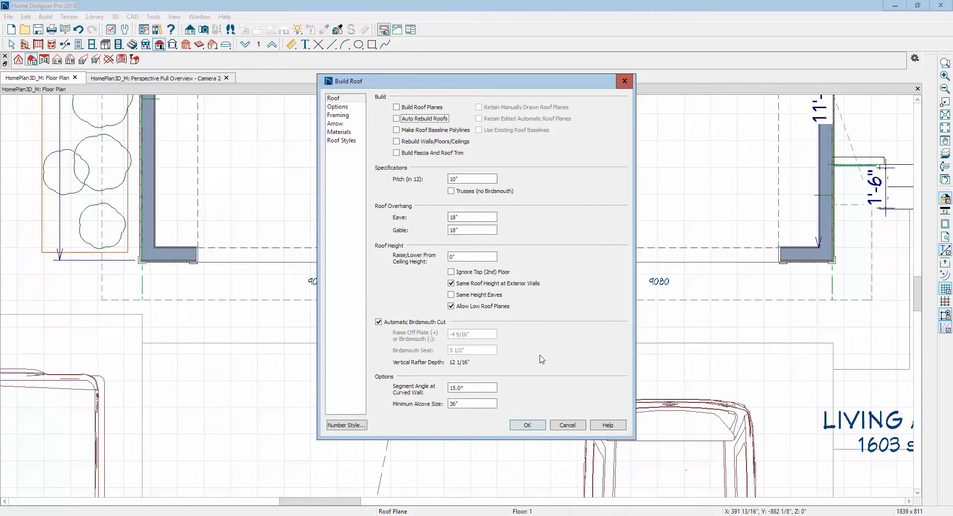
{"action": "left_click", "coordinate": [566, 426]}
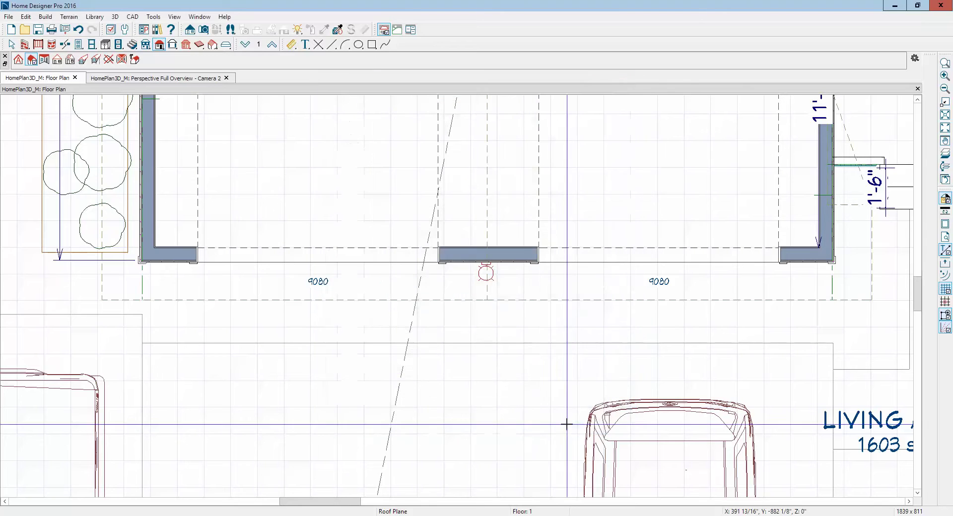
Retry the roof plane at the middle wall and clear Auto Rebuild Roofs again
{"action": "left_click", "coordinate": [496, 258]}
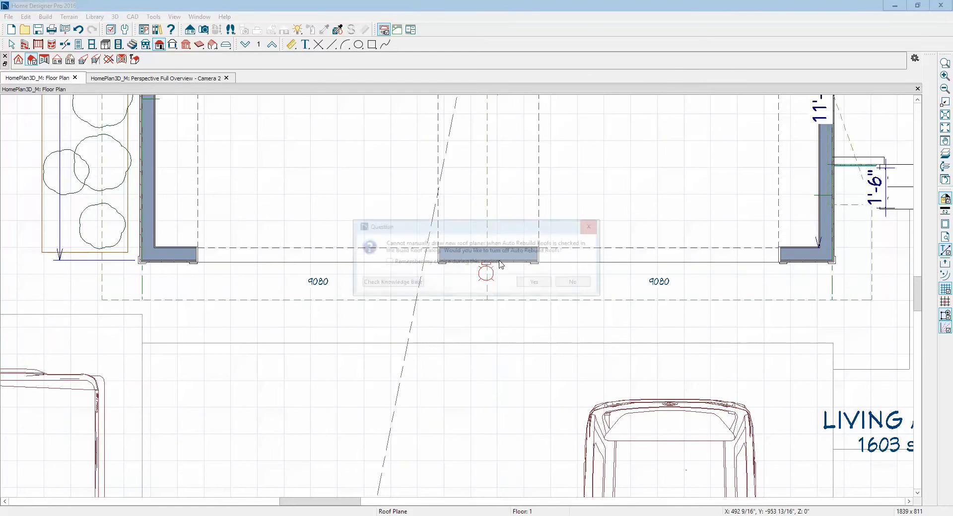
{"action": "left_click", "coordinate": [576, 283]}
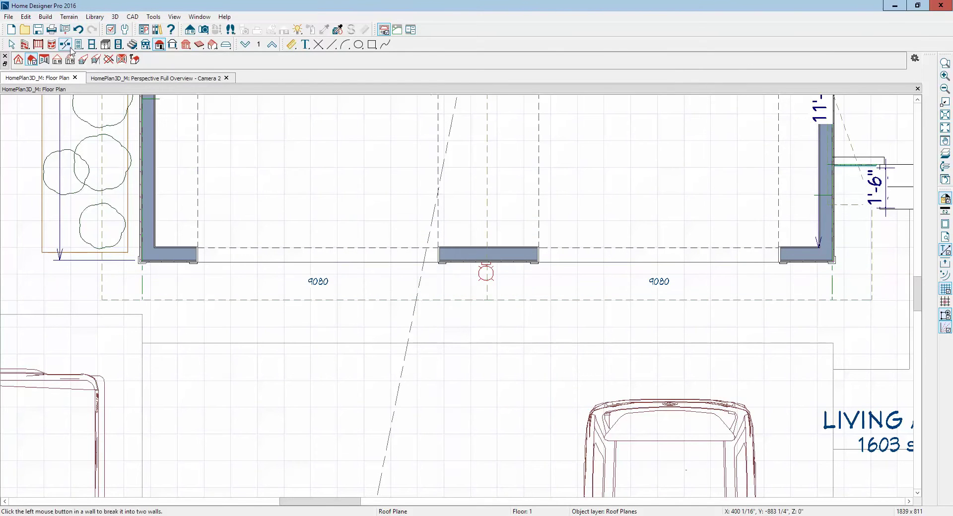
{"action": "left_click", "coordinate": [18, 59]}
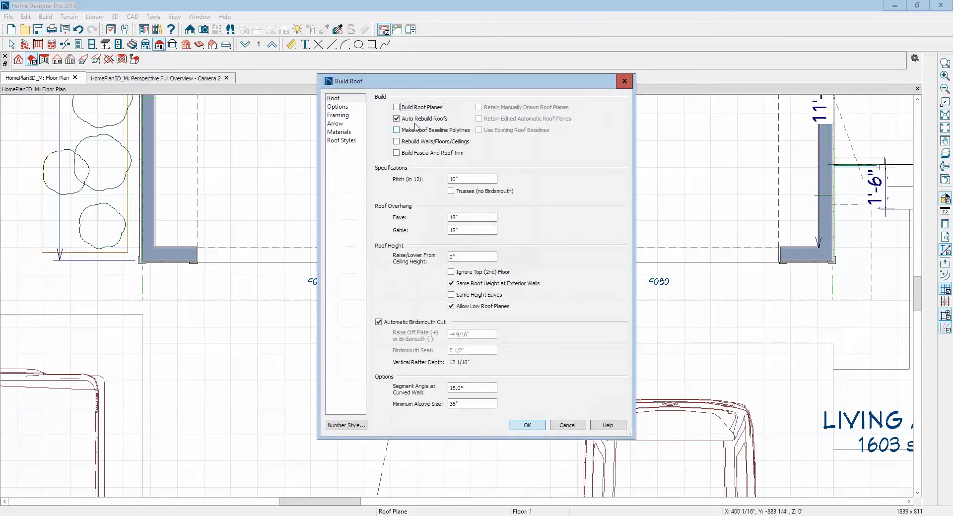
{"action": "left_click", "coordinate": [416, 119]}
{"action": "left_click", "coordinate": [527, 426]}
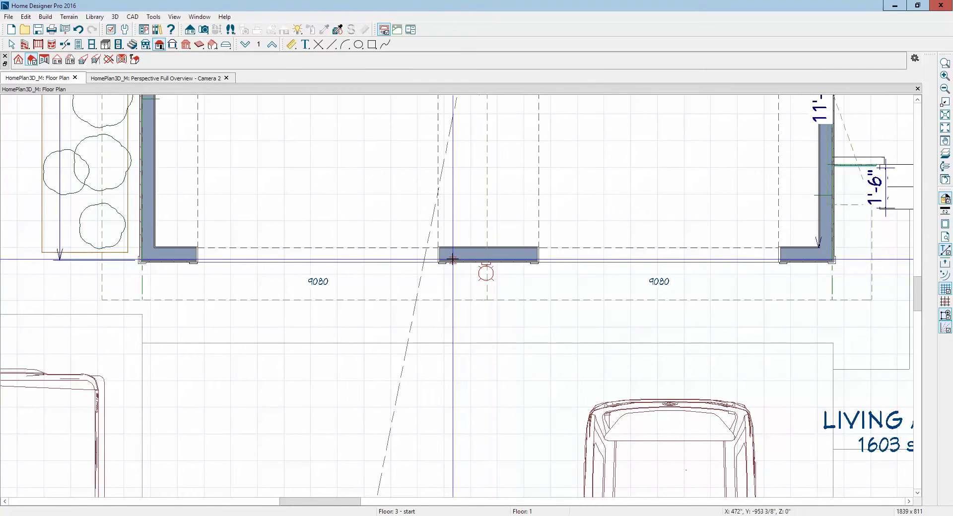
Draw a small roof plane from the middle garage wall, baseline over wall top, edge dragged to the wall line
{"action": "left_click_drag", "start_coordinate": [456, 300], "coordinate": [528, 221]}
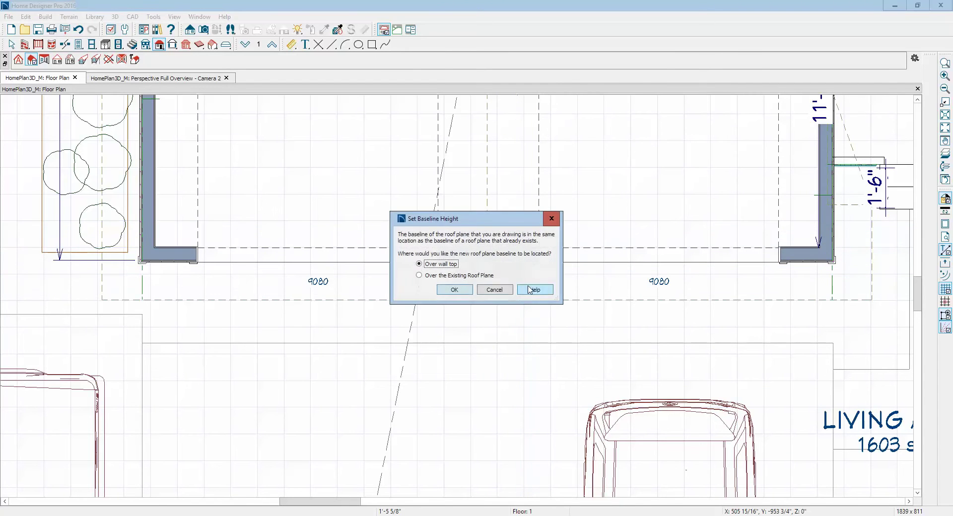
{"action": "left_click", "coordinate": [453, 290]}
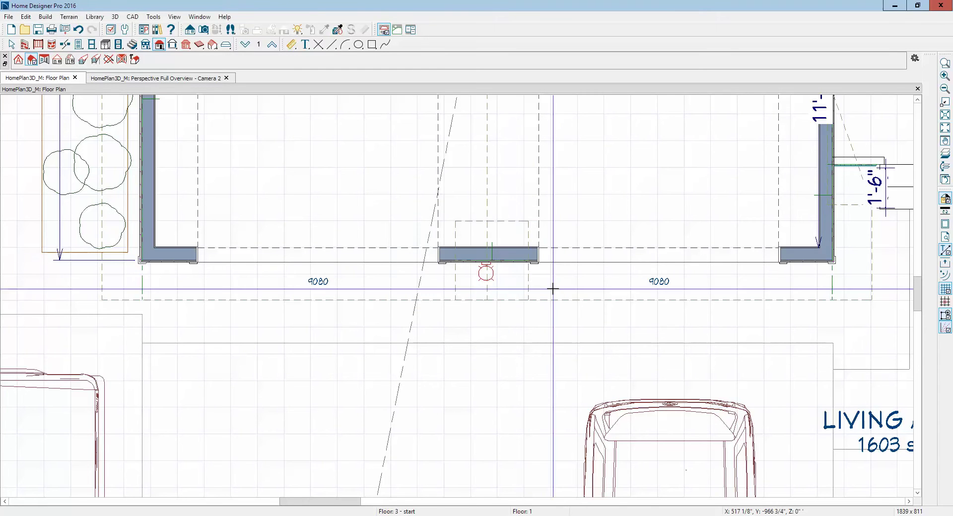
{"action": "key", "text": "space"}
{"action": "left_click", "coordinate": [486, 227]}
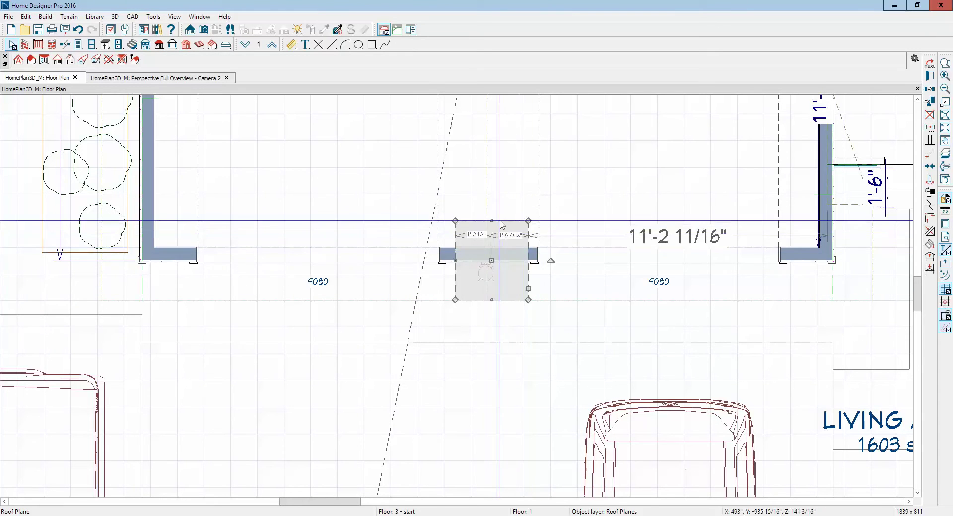
{"action": "left_click_drag", "start_coordinate": [491, 220], "coordinate": [519, 262]}
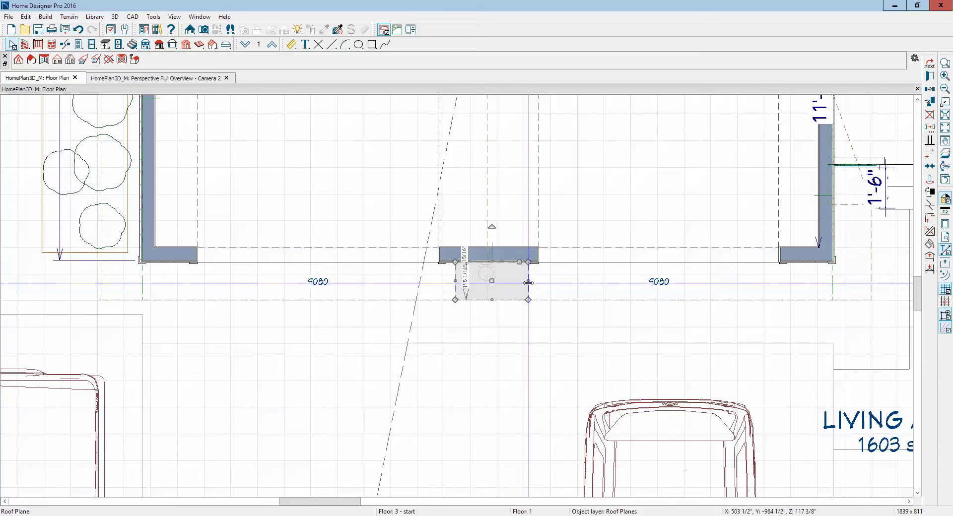
In the 3D view, stretch the shed roof plane left and right across the garage front
{"action": "key", "text": "ctrl+Tab"}
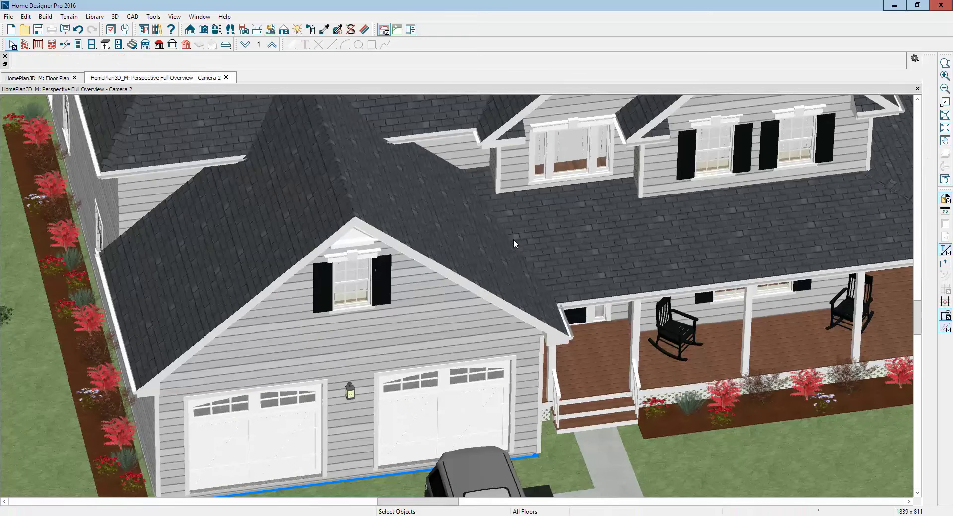
{"action": "scroll", "coordinate": [354, 367], "scroll_direction": "up", "scroll_amount": 1}
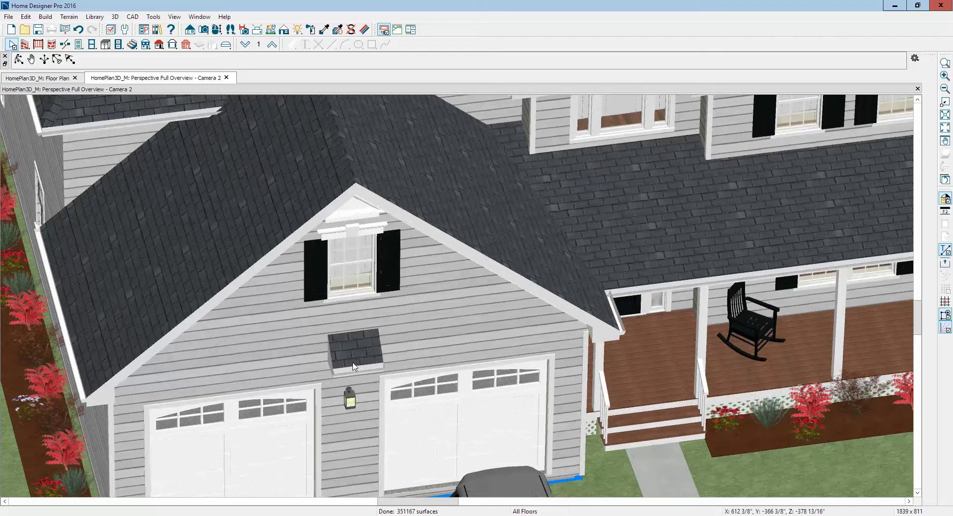
{"action": "left_click", "coordinate": [368, 350]}
{"action": "left_click_drag", "start_coordinate": [380, 353], "coordinate": [619, 333]}
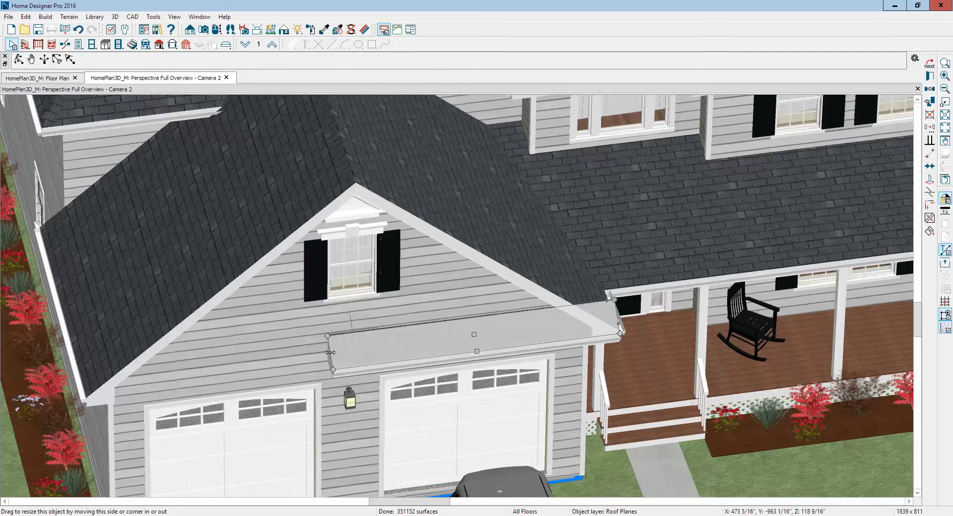
{"action": "left_click_drag", "start_coordinate": [330, 352], "coordinate": [84, 397]}
Trim the shed roof's corners to meet the gable roof on the left and the porch roof
{"action": "scroll", "coordinate": [87, 387], "scroll_direction": "up", "scroll_amount": 6}
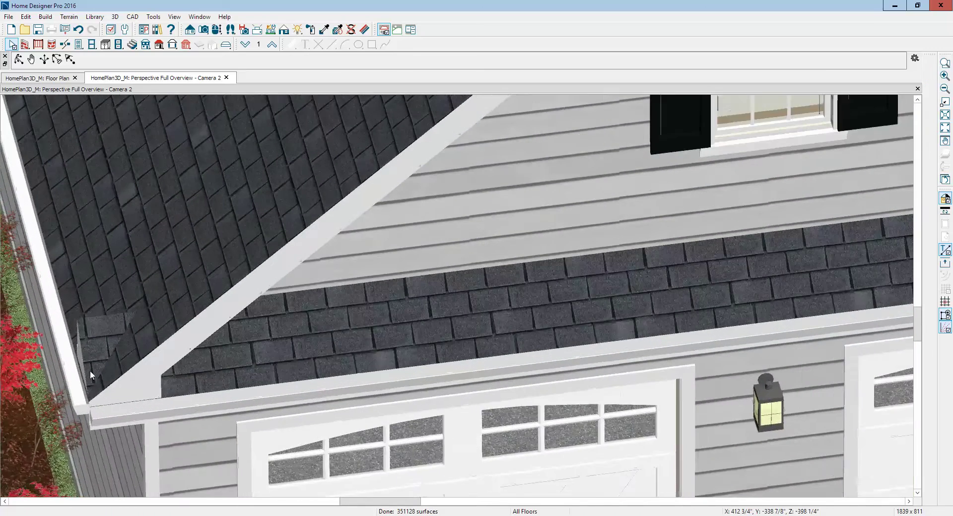
{"action": "scroll", "coordinate": [89, 367], "scroll_direction": "up", "scroll_amount": 1}
{"action": "left_click", "coordinate": [84, 329]}
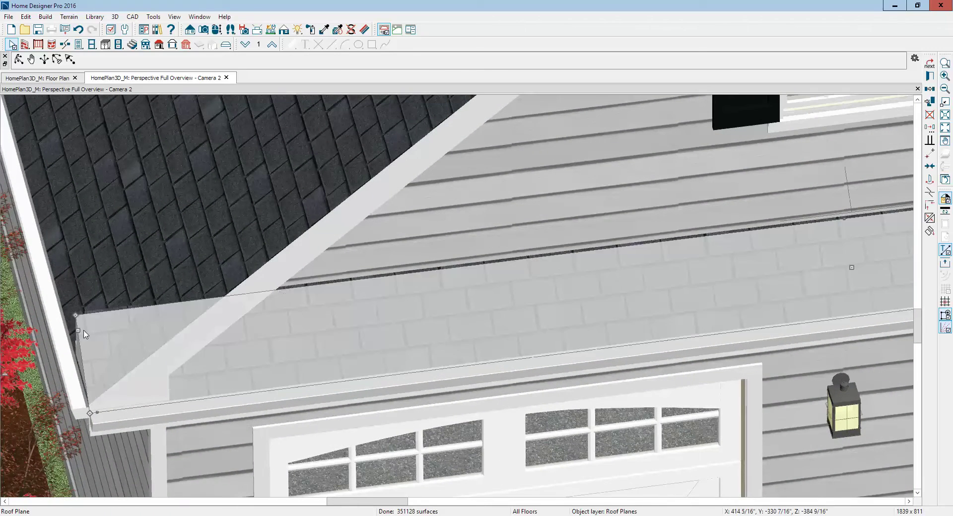
{"action": "left_click_drag", "start_coordinate": [76, 315], "coordinate": [196, 347]}
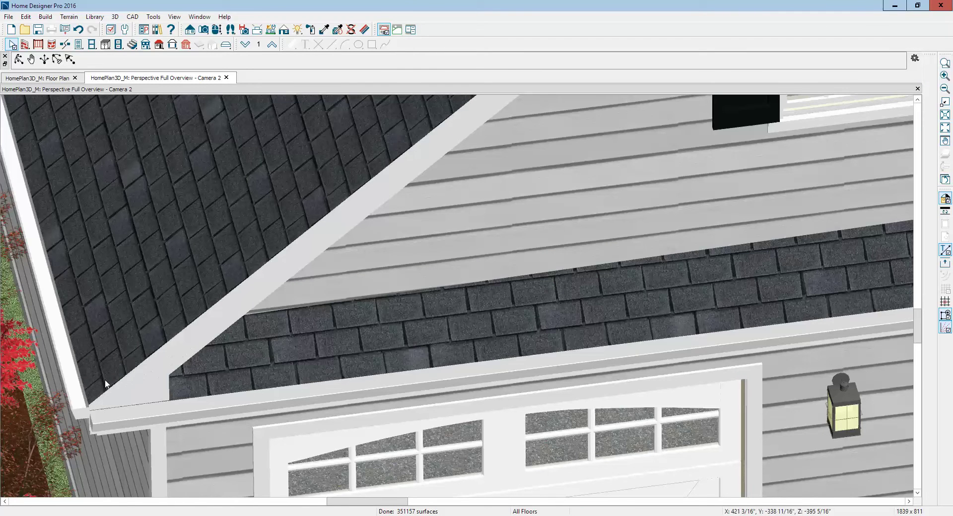
{"action": "scroll", "coordinate": [95, 352], "scroll_direction": "down", "scroll_amount": 5}
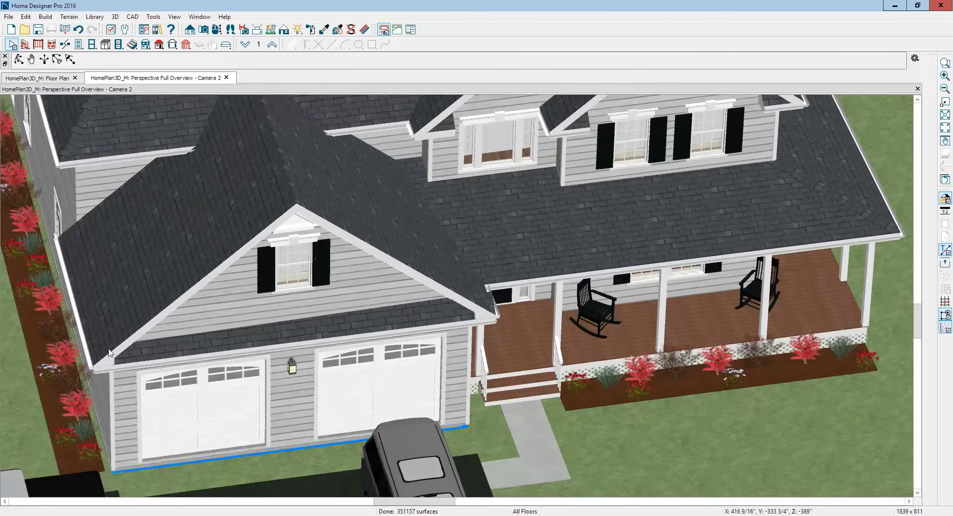
{"action": "scroll", "coordinate": [468, 328], "scroll_direction": "up", "scroll_amount": 5}
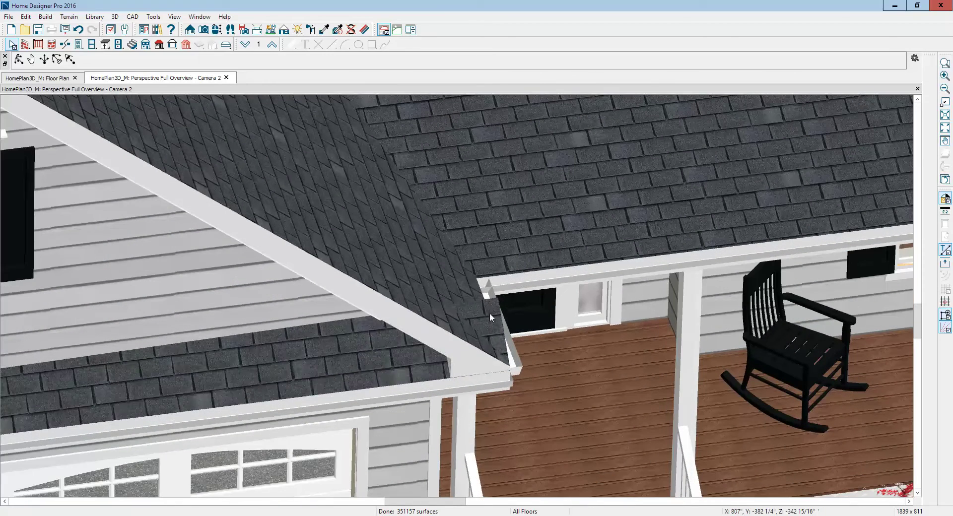
{"action": "left_click", "coordinate": [489, 317]}
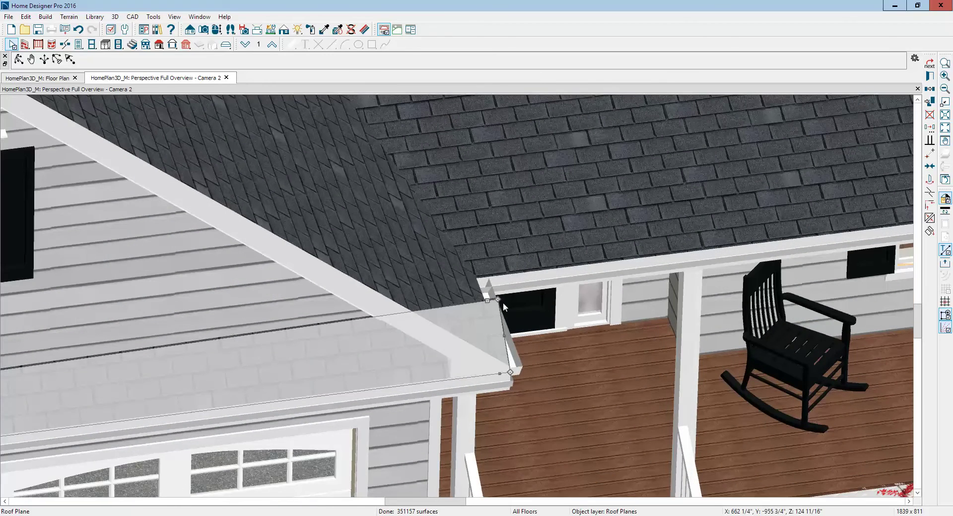
{"action": "left_click_drag", "start_coordinate": [498, 300], "coordinate": [457, 325]}
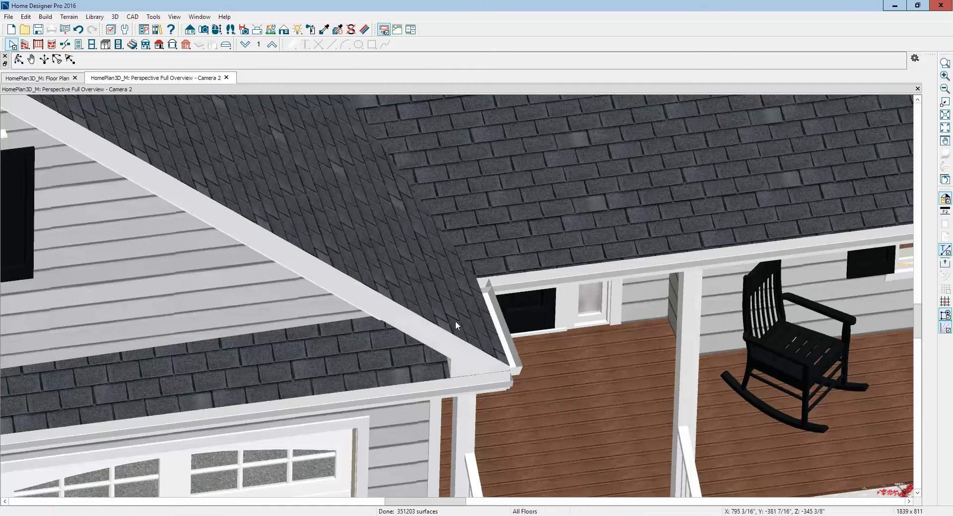
On the floor plan, drag the shed roof's left corner onto the garage wall corner
{"action": "key", "text": "ctrl+Tab"}
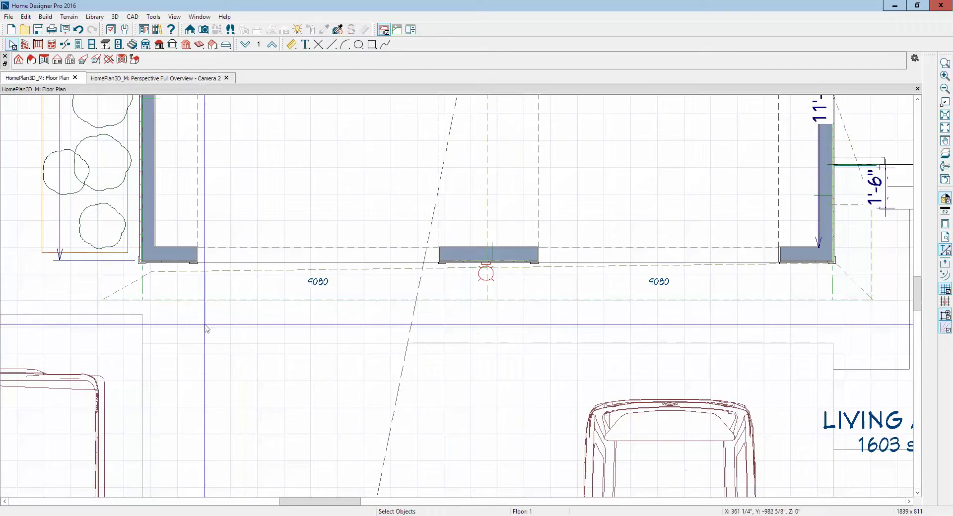
{"action": "scroll", "coordinate": [120, 258], "scroll_direction": "up", "scroll_amount": 5}
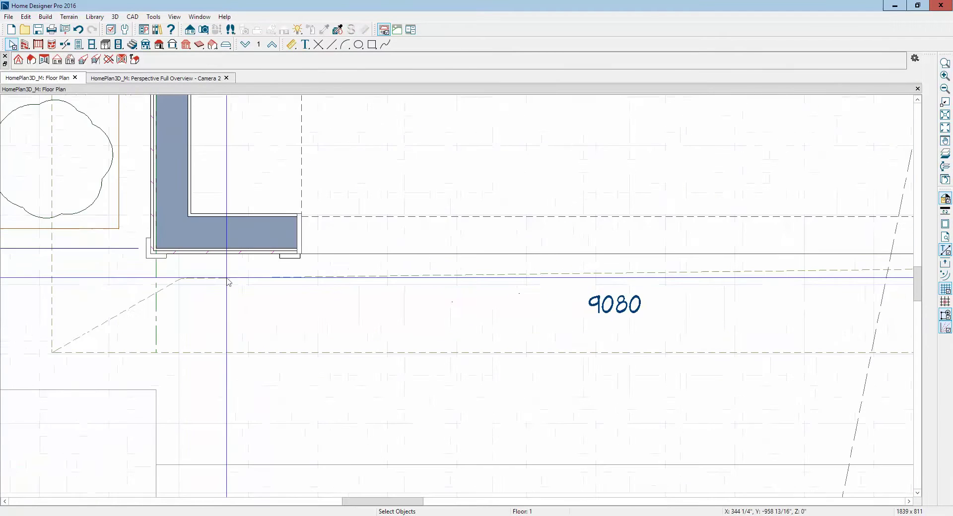
{"action": "left_click", "coordinate": [228, 281]}
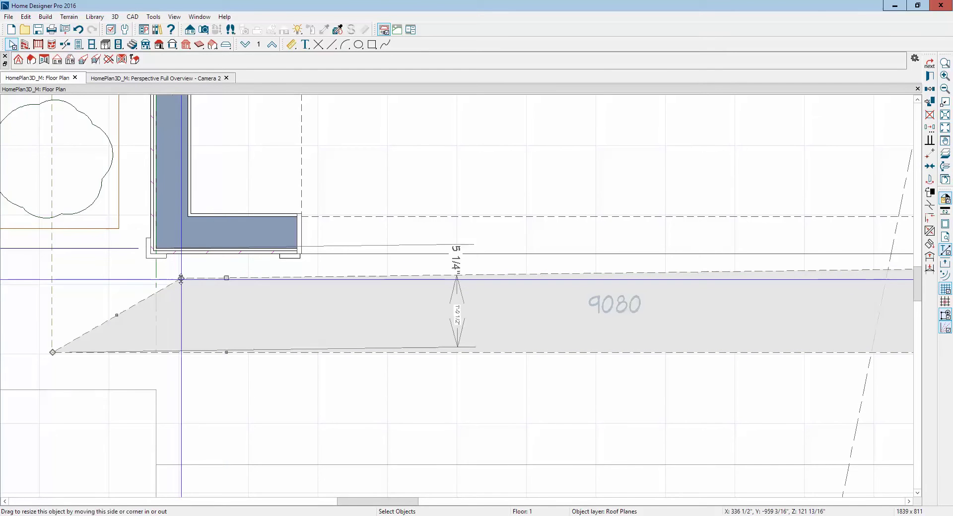
{"action": "left_click_drag", "start_coordinate": [180, 278], "coordinate": [219, 257]}
{"action": "left_click", "coordinate": [290, 390]}
Orbit and zoom the 3D perspective to review the shed roof along the garage front
{"action": "key", "text": "ctrl+Tab"}
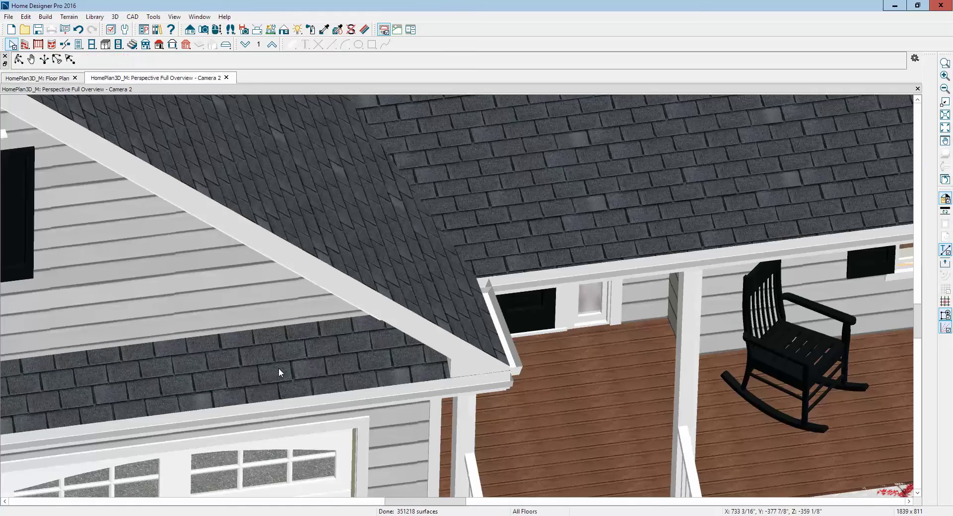
{"action": "left_click_drag", "start_coordinate": [341, 315], "coordinate": [325, 298]}
{"action": "scroll", "coordinate": [297, 308], "scroll_direction": "down", "scroll_amount": 5}
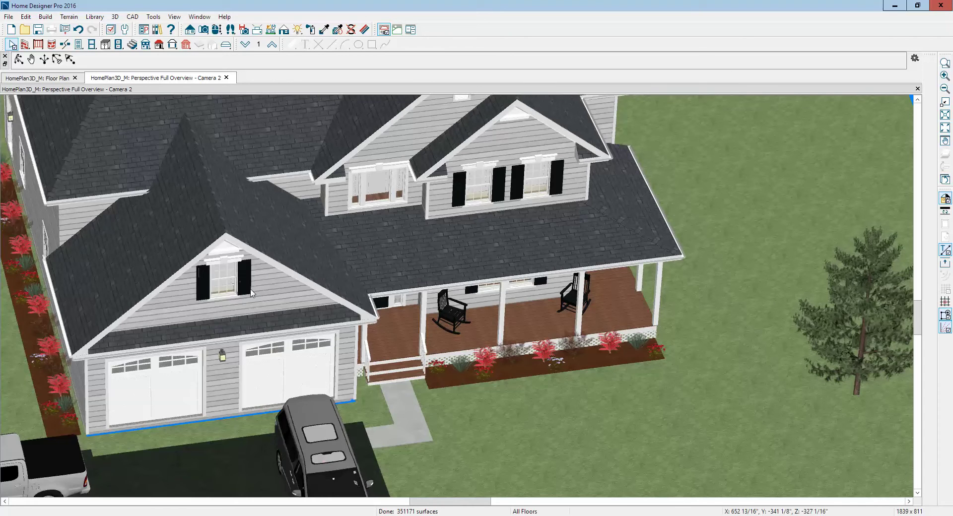
{"action": "scroll", "coordinate": [254, 308], "scroll_direction": "up", "scroll_amount": 2}
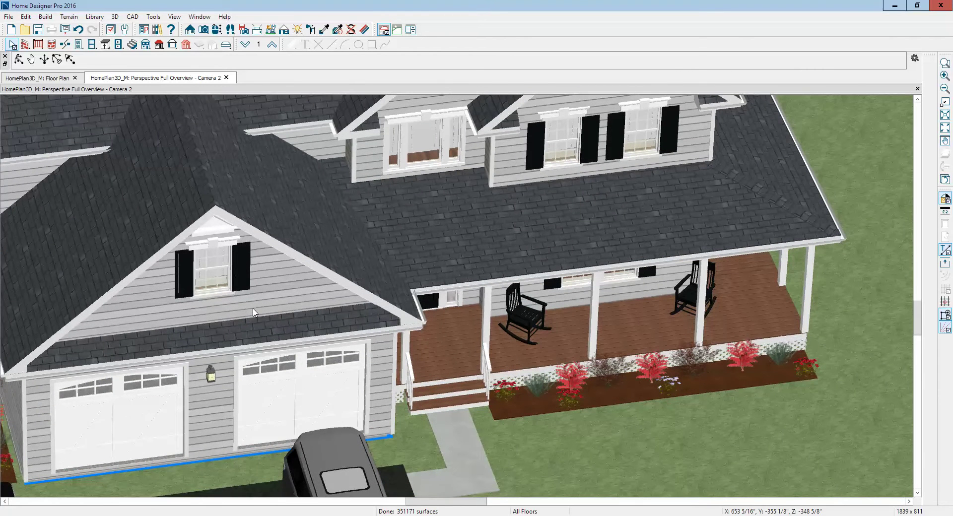
{"action": "left_click", "coordinate": [917, 89]}
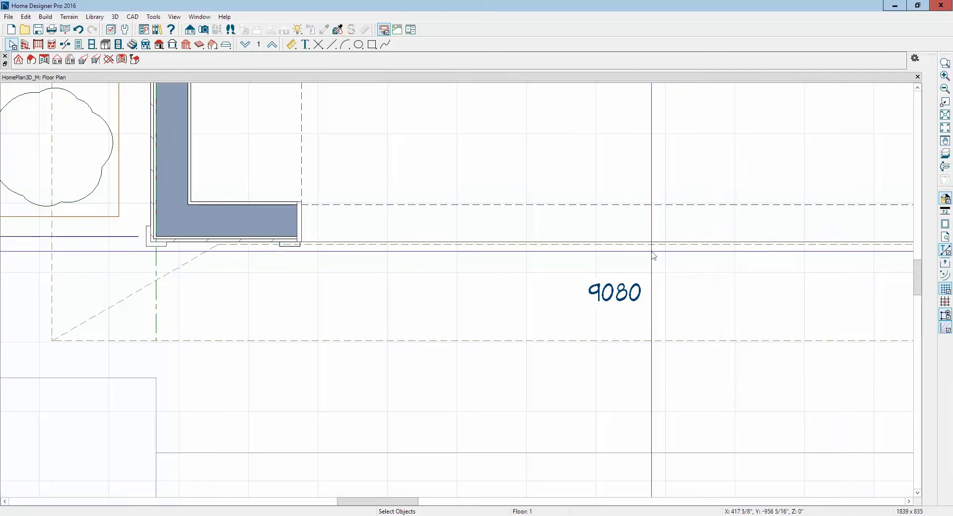
{"action": "left_click", "coordinate": [947, 130]}
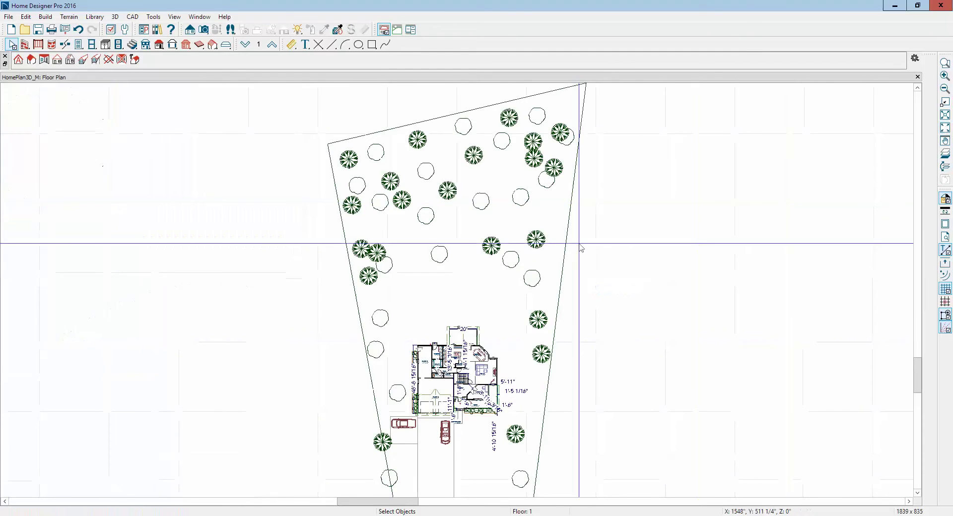
{"action": "scroll", "coordinate": [428, 439], "scroll_direction": "up", "scroll_amount": 5}
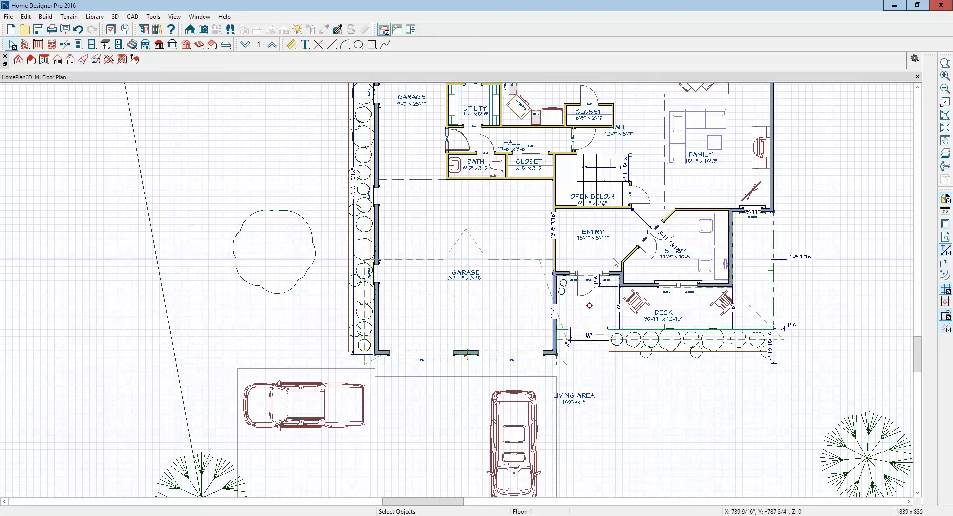
{"action": "double_click", "coordinate": [629, 228]}
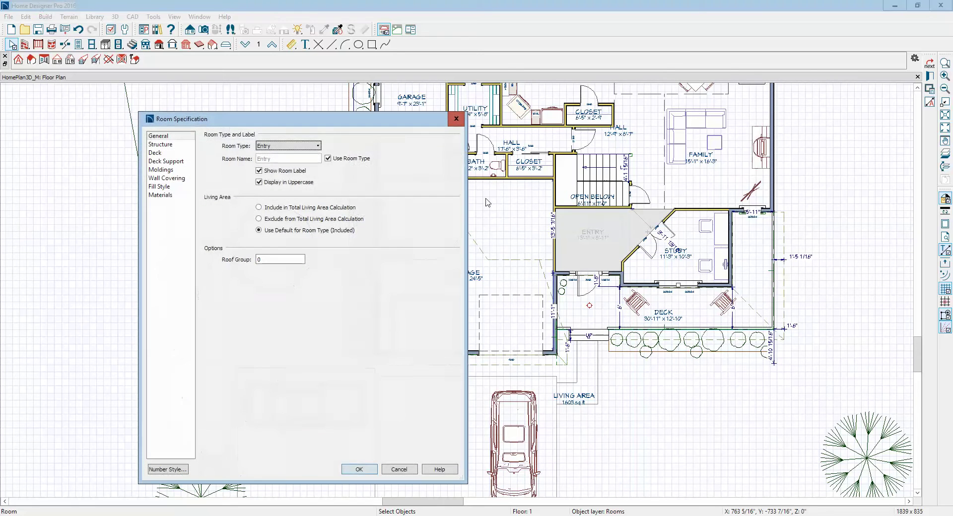
{"action": "scroll", "coordinate": [281, 146], "scroll_direction": "up", "scroll_amount": 1}
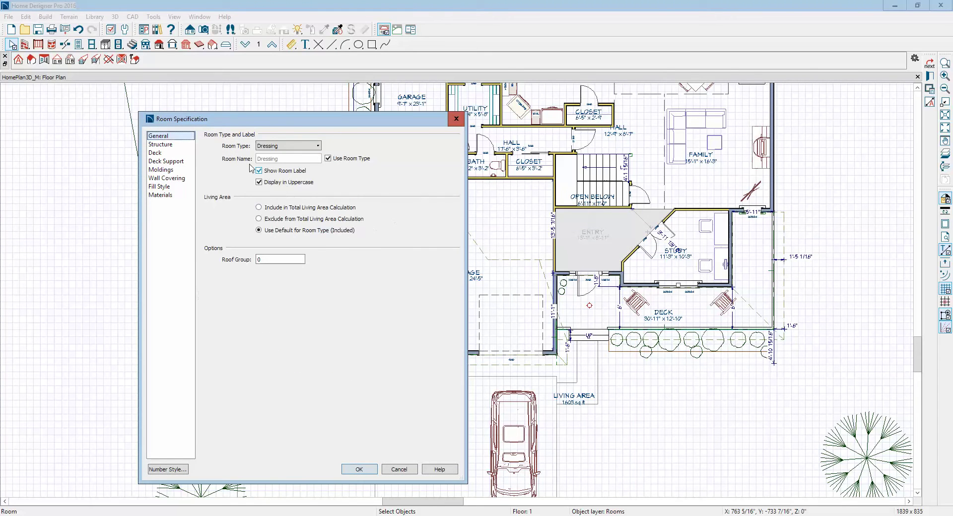
{"action": "left_click", "coordinate": [168, 145]}
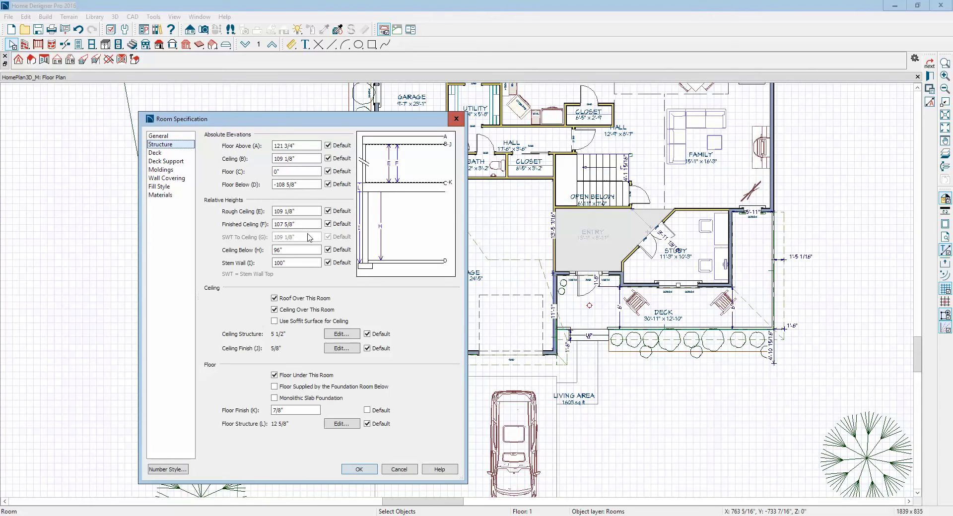
{"action": "left_click", "coordinate": [400, 469]}
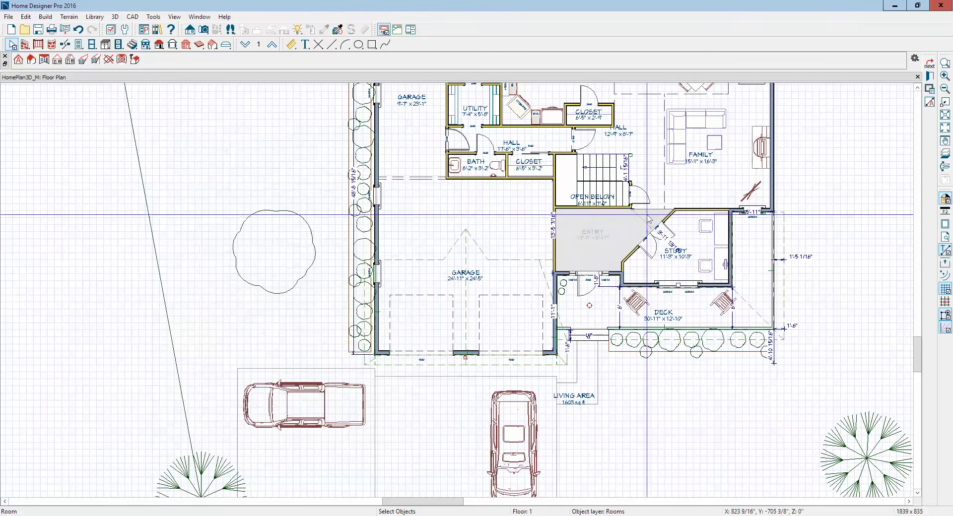
{"action": "left_click", "coordinate": [696, 184]}
{"action": "double_click", "coordinate": [696, 184]}
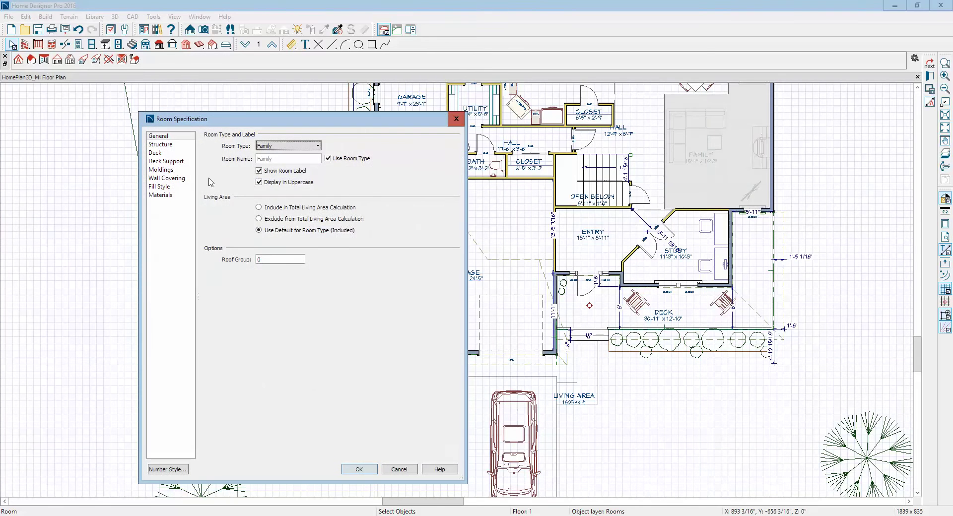
{"action": "left_click", "coordinate": [161, 144]}
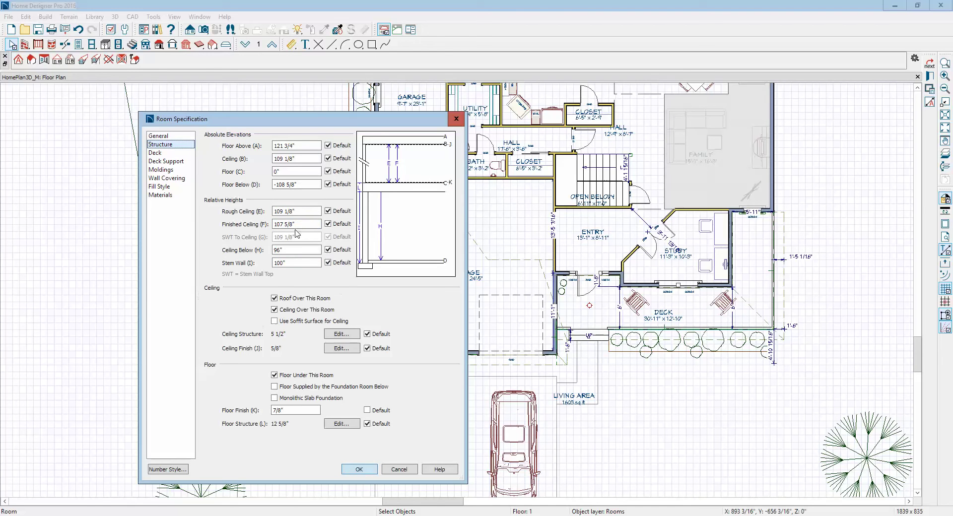
{"action": "left_click", "coordinate": [399, 470]}
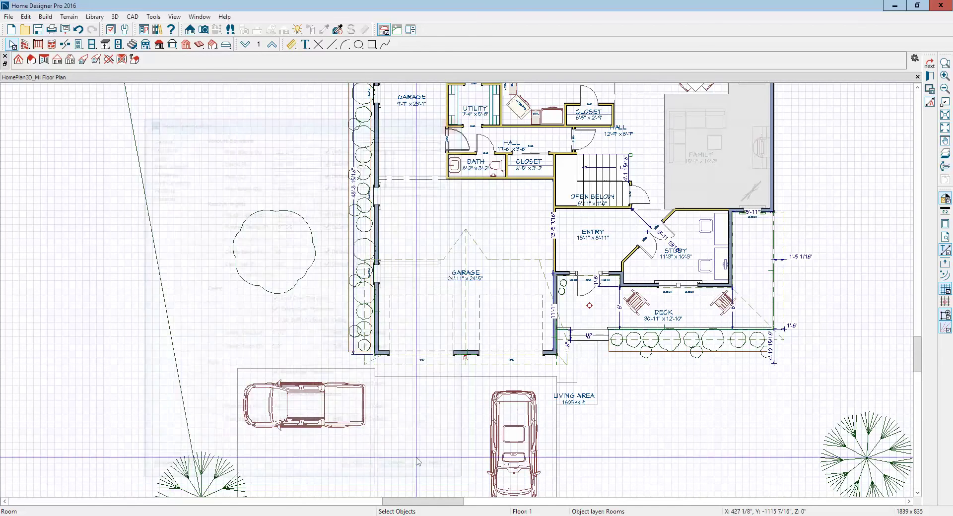
{"action": "left_click", "coordinate": [686, 312]}
{"action": "double_click", "coordinate": [686, 312]}
{"action": "left_click", "coordinate": [159, 144]}
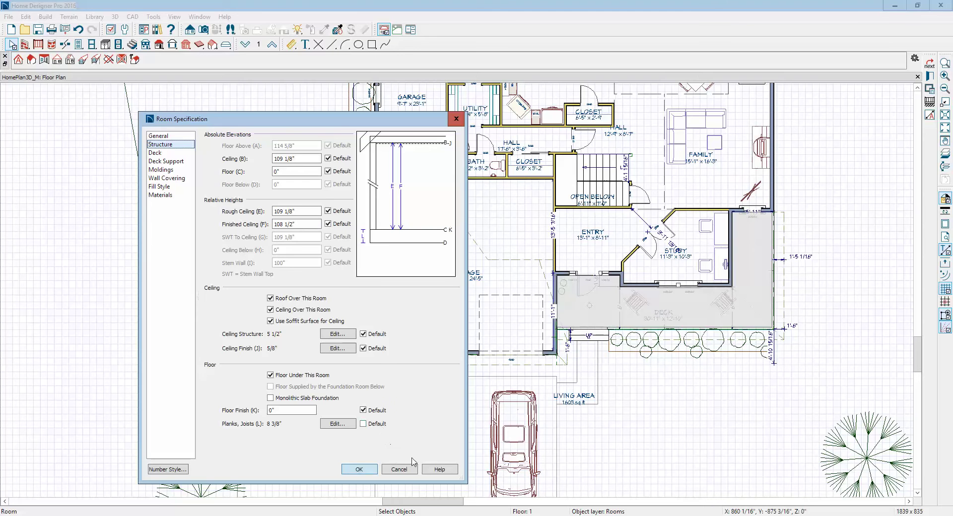
{"action": "left_click", "coordinate": [399, 470]}
{"action": "double_click", "coordinate": [514, 218]}
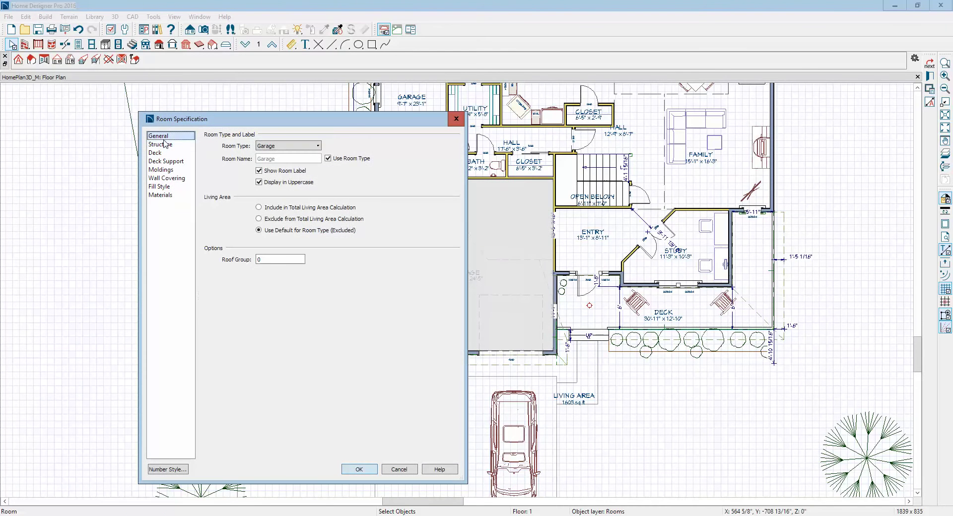
{"action": "left_click", "coordinate": [164, 145]}
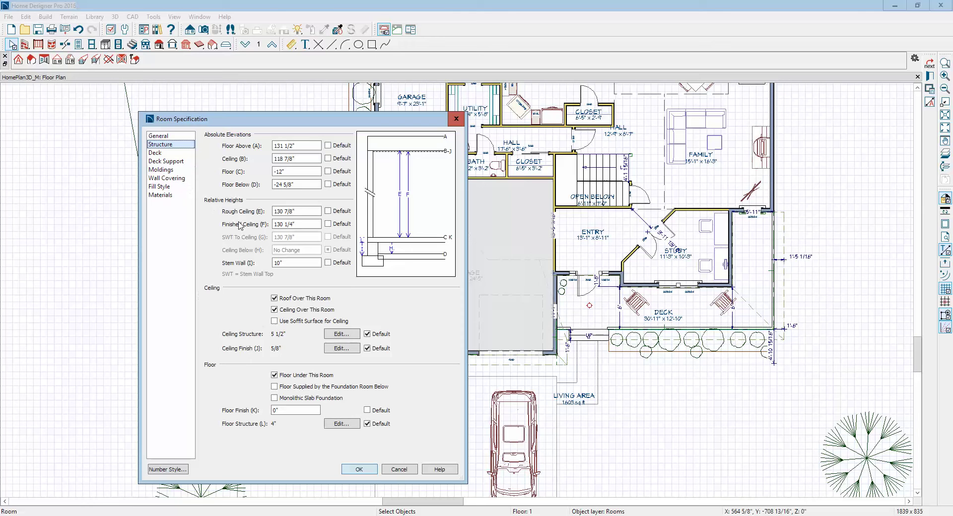
{"action": "left_click_drag", "start_coordinate": [284, 227], "coordinate": [178, 225]}
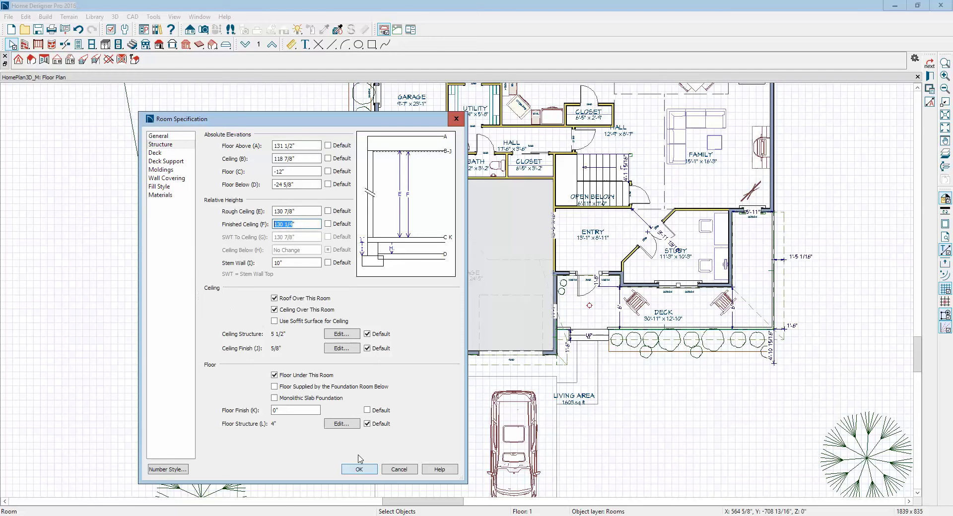
{"action": "left_click", "coordinate": [400, 470]}
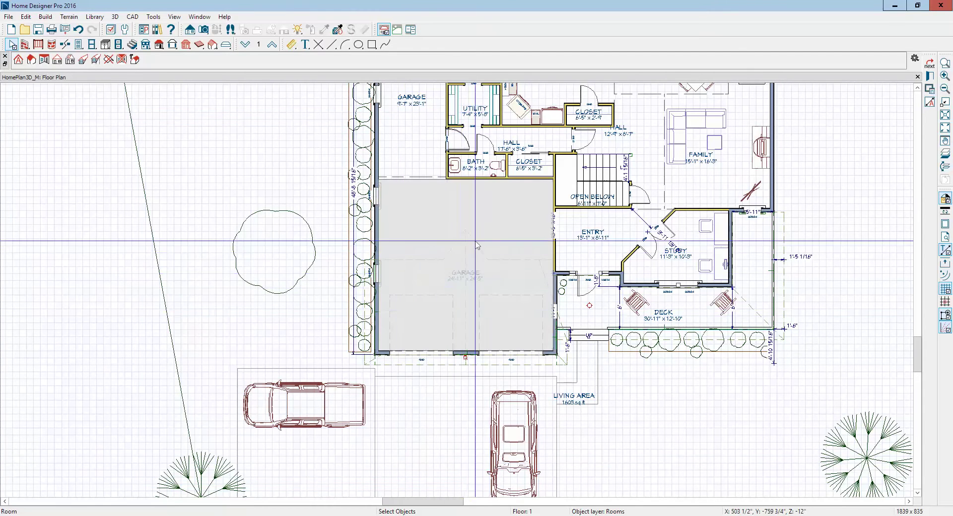
Set the Floor 1 default finished ceiling height to 108" in Default Settings
{"action": "scroll", "coordinate": [476, 244], "scroll_direction": "down", "scroll_amount": 1}
{"action": "scroll", "coordinate": [476, 244], "scroll_direction": "down", "scroll_amount": 1}
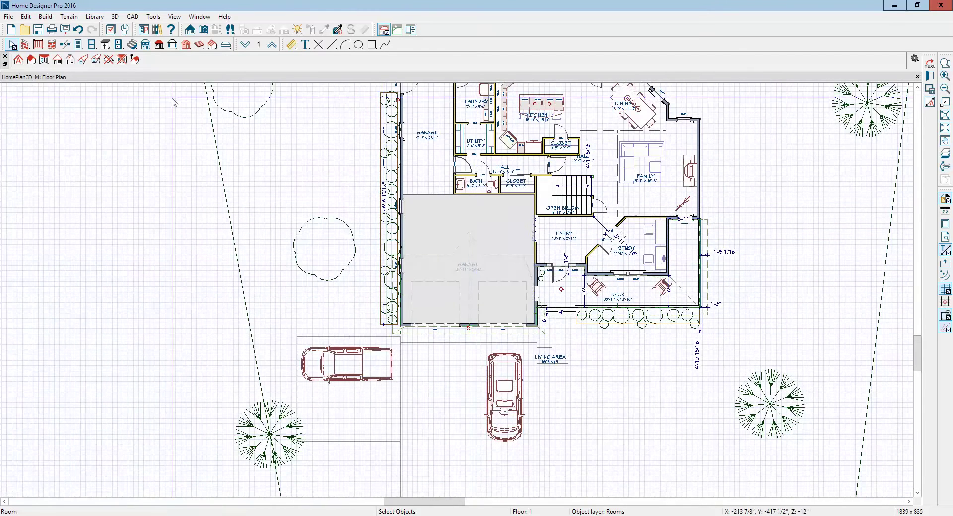
{"action": "left_click", "coordinate": [25, 17]}
{"action": "left_click", "coordinate": [55, 197]}
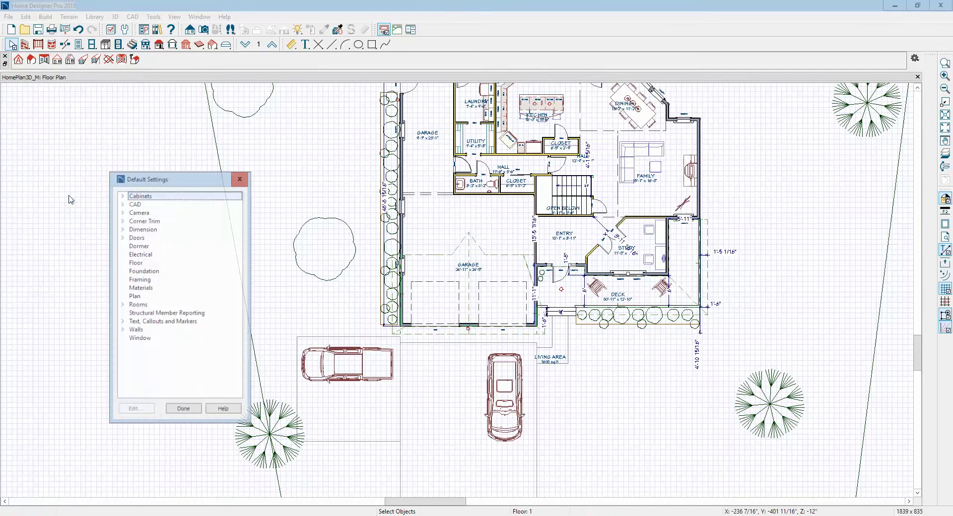
{"action": "left_click", "coordinate": [148, 263]}
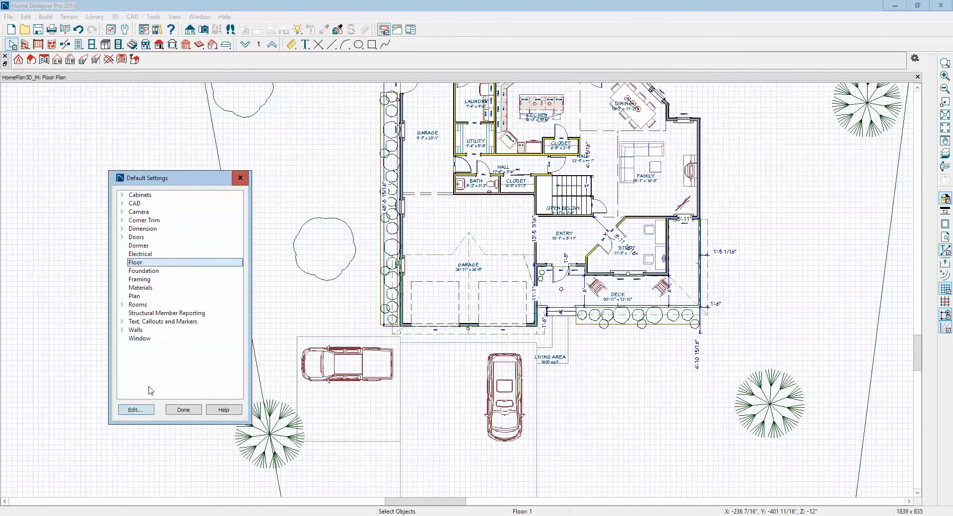
{"action": "left_click", "coordinate": [140, 411]}
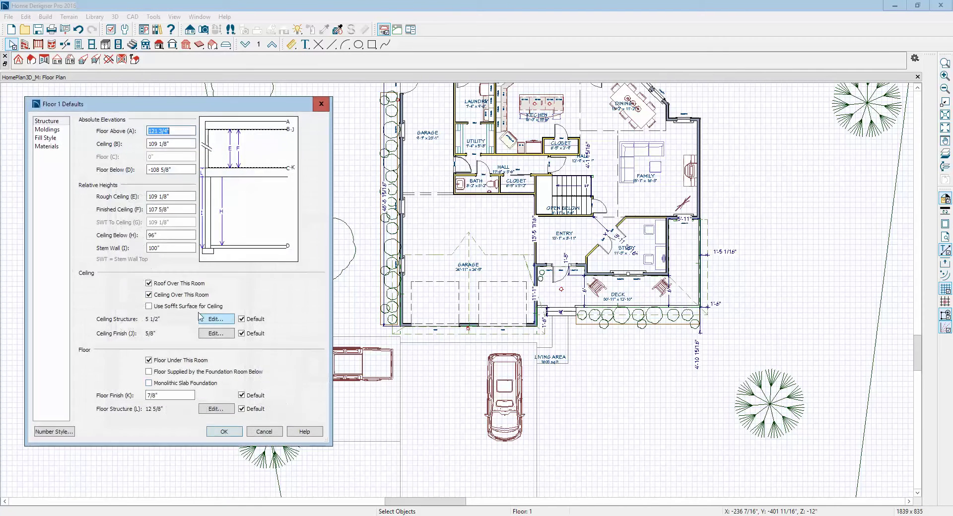
{"action": "left_click", "coordinate": [48, 124]}
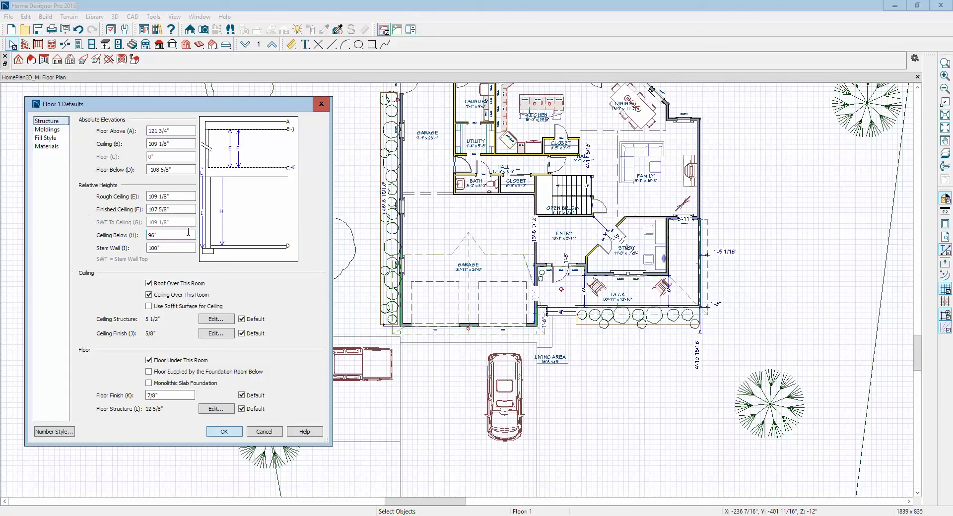
{"action": "left_click_drag", "start_coordinate": [171, 209], "coordinate": [96, 230]}
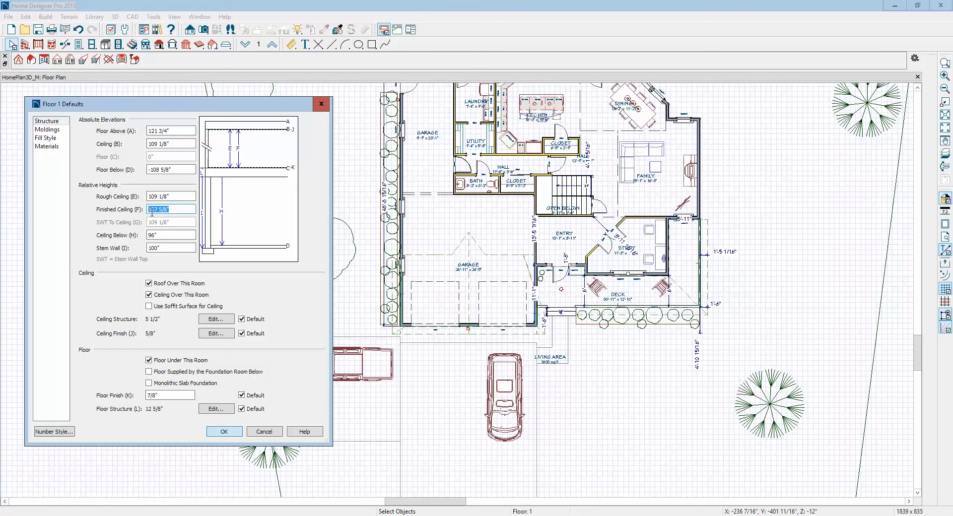
{"action": "type", "text": "108"}
{"action": "left_click", "coordinate": [231, 435]}
Make the garage's Finished Ceiling use the floor default, giving a 109 1/2" rough ceiling
{"action": "left_click", "coordinate": [183, 409]}
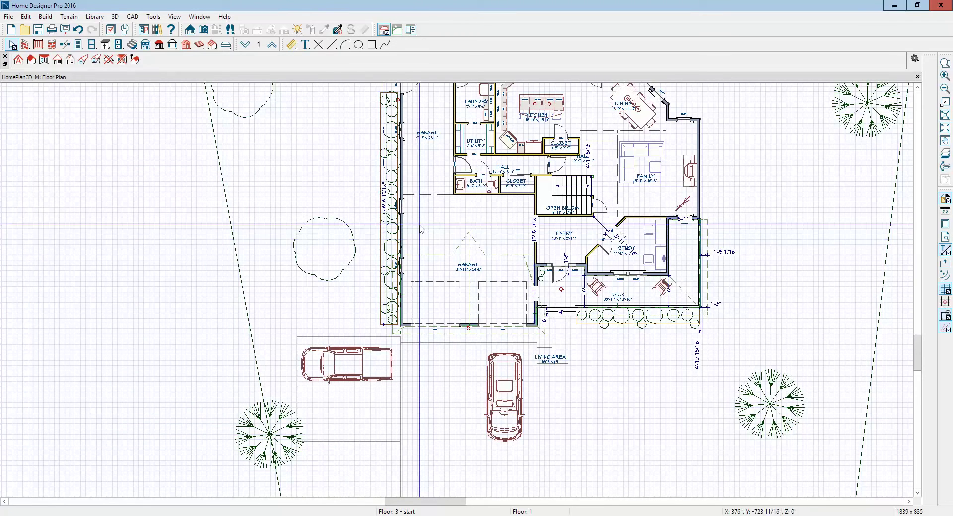
{"action": "right_click", "coordinate": [489, 213]}
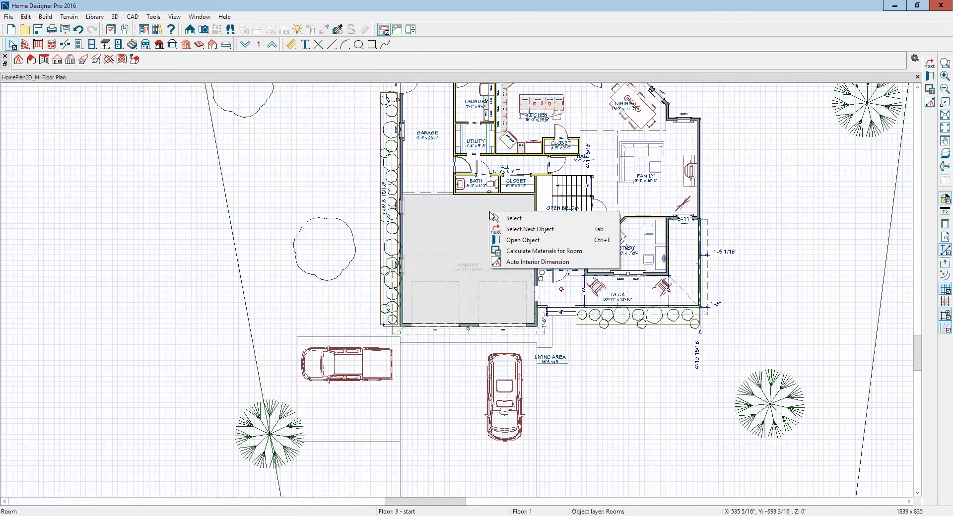
{"action": "left_click", "coordinate": [525, 241]}
{"action": "left_click", "coordinate": [154, 144]}
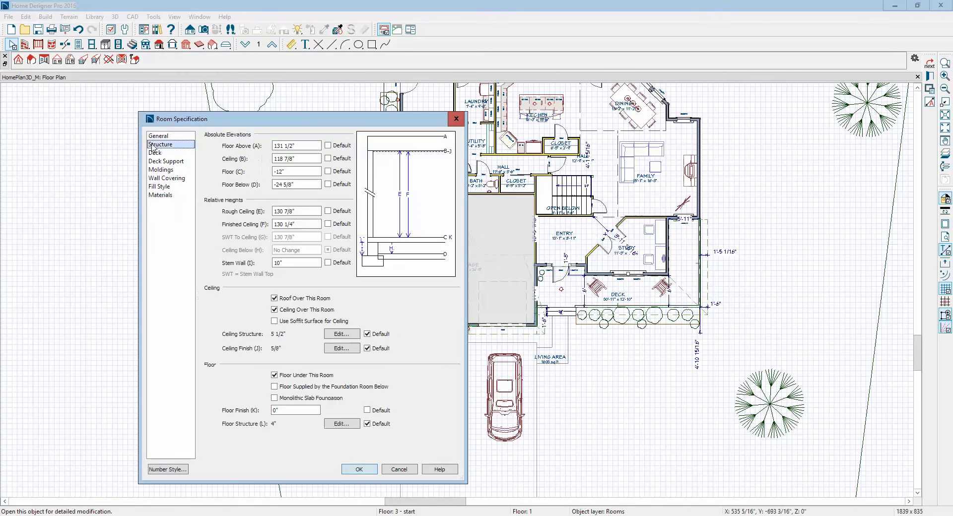
{"action": "left_click", "coordinate": [328, 224]}
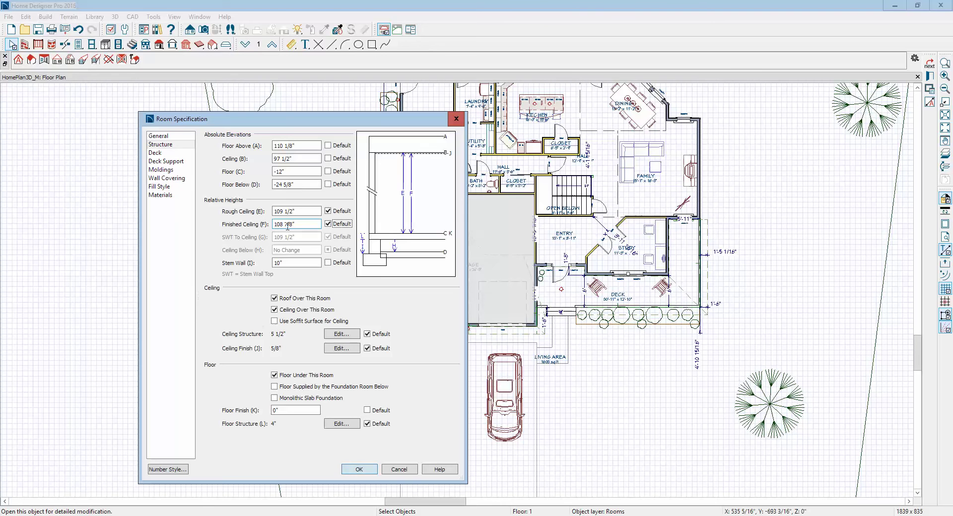
Switch to Floor 2 and set its default Finished Ceiling height to 96 inches
{"action": "left_click", "coordinate": [376, 469]}
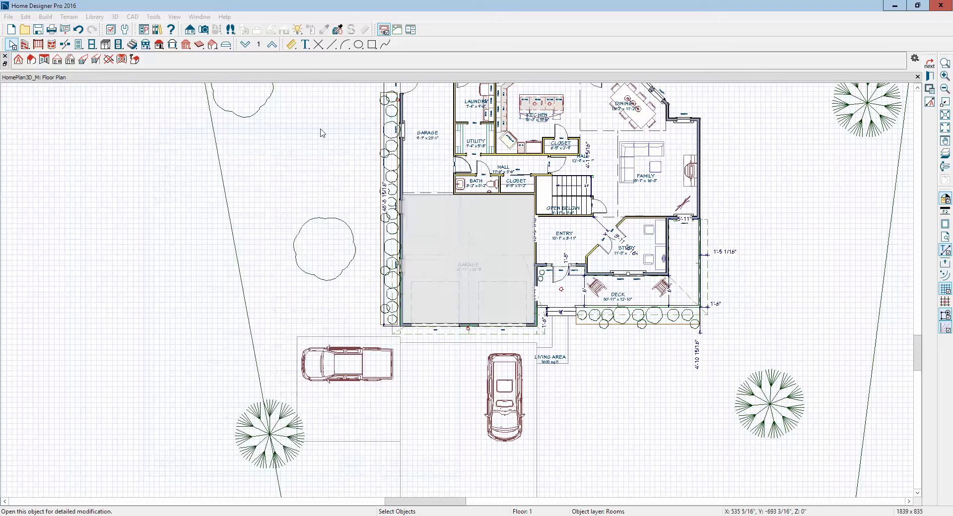
{"action": "left_click", "coordinate": [272, 44]}
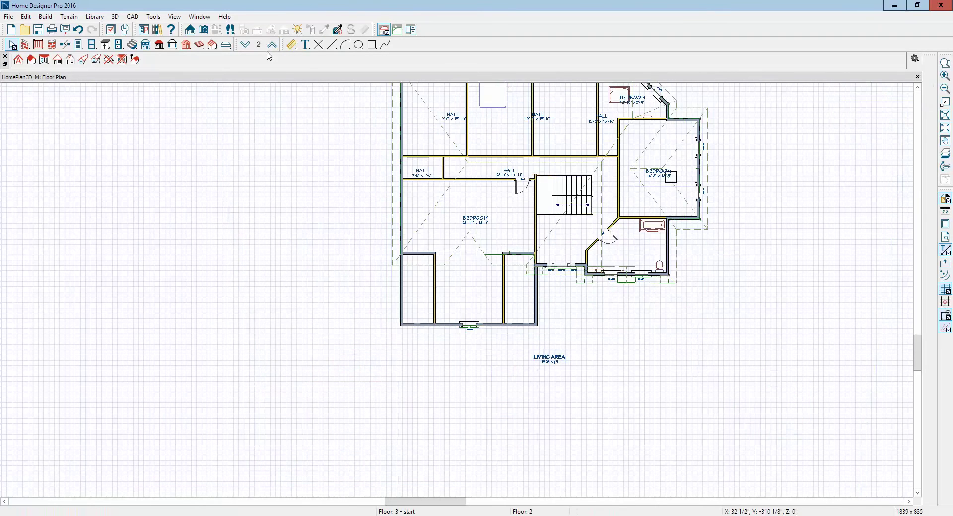
{"action": "left_click", "coordinate": [25, 17]}
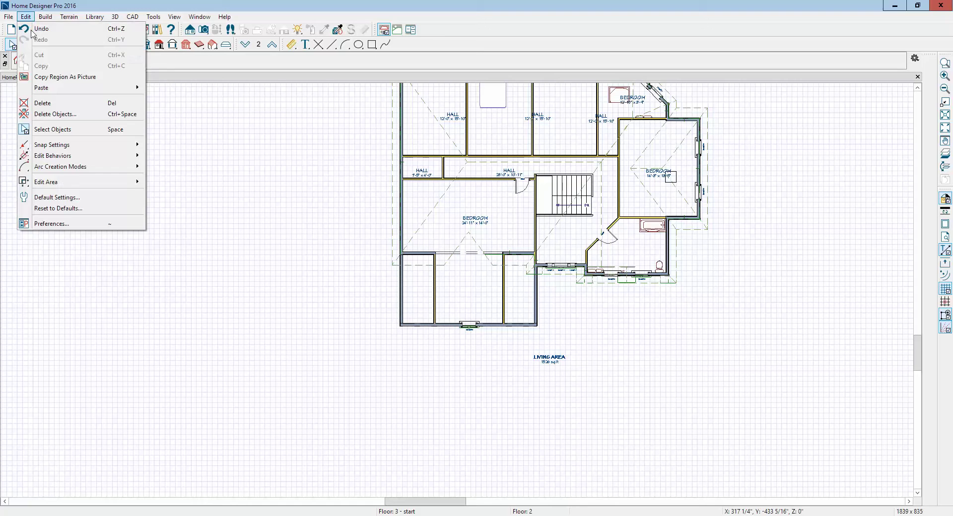
{"action": "left_click", "coordinate": [56, 197]}
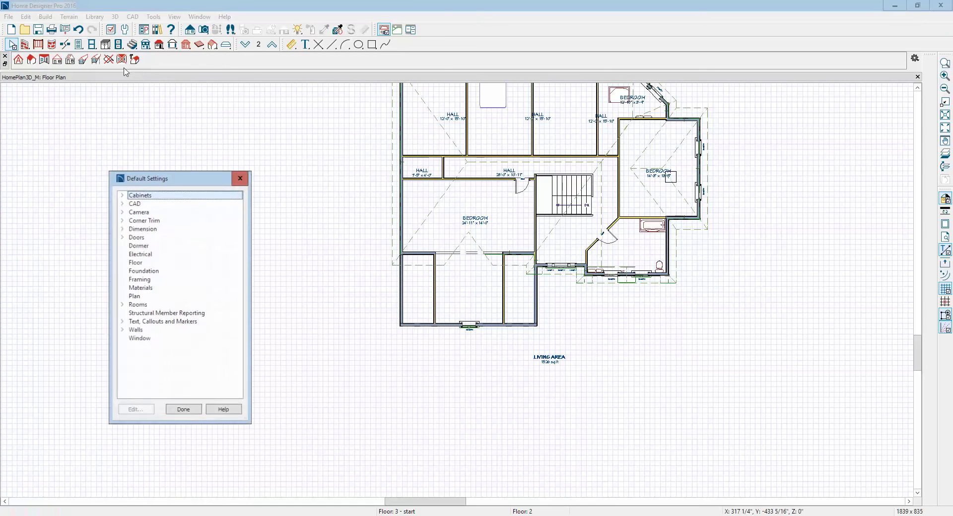
{"action": "left_click", "coordinate": [137, 263]}
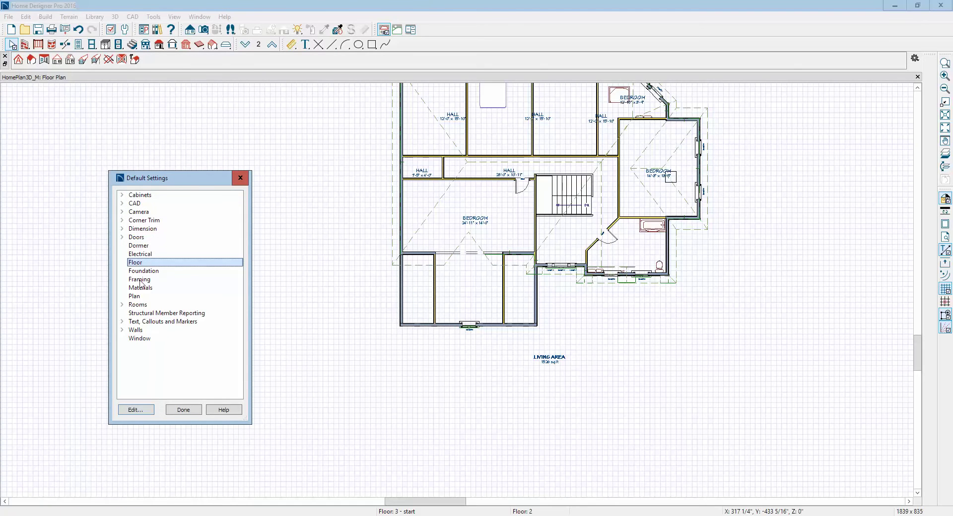
{"action": "left_click", "coordinate": [136, 410]}
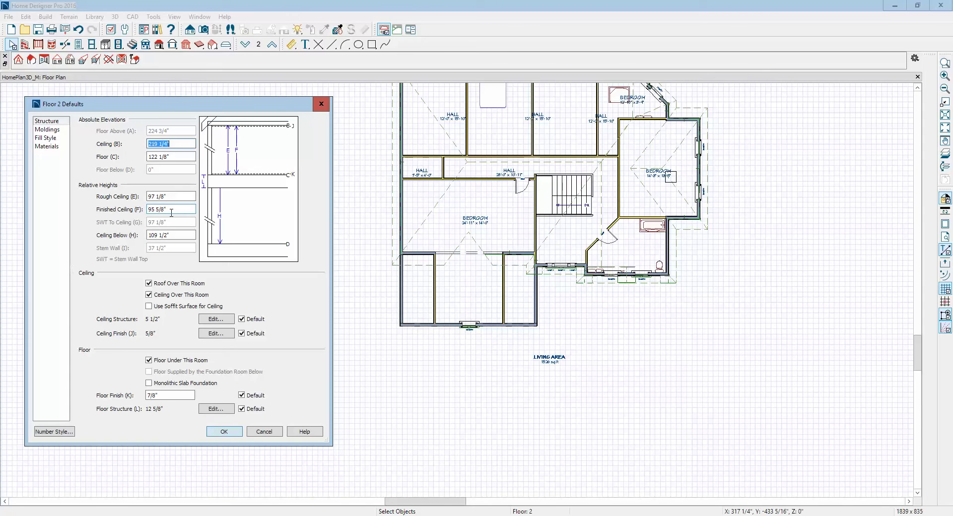
{"action": "left_click", "coordinate": [173, 211]}
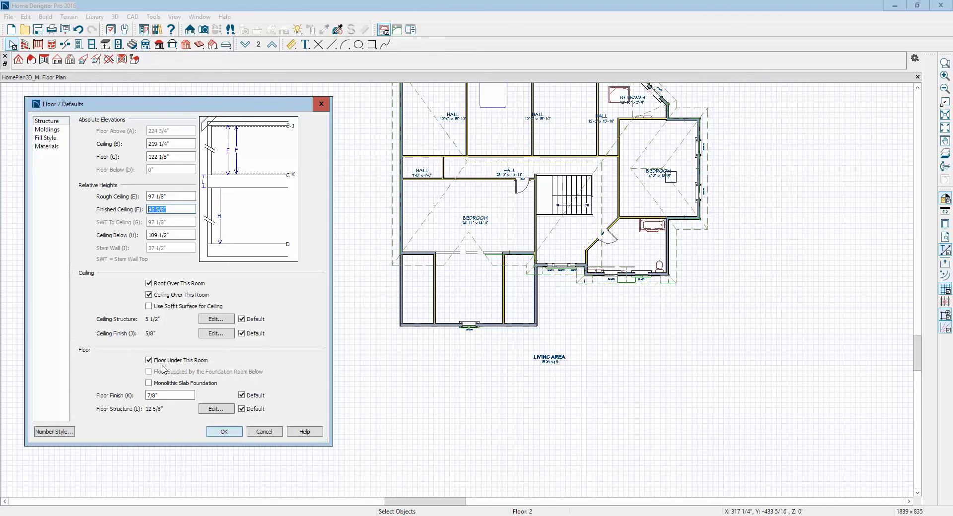
{"action": "type", "text": "96"}
{"action": "left_click", "coordinate": [223, 432]}
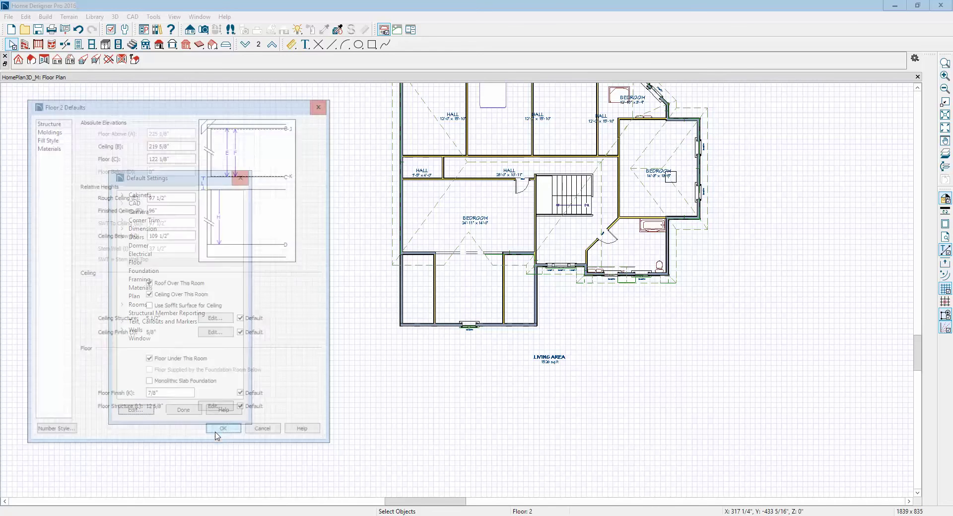
{"action": "left_click", "coordinate": [183, 410]}
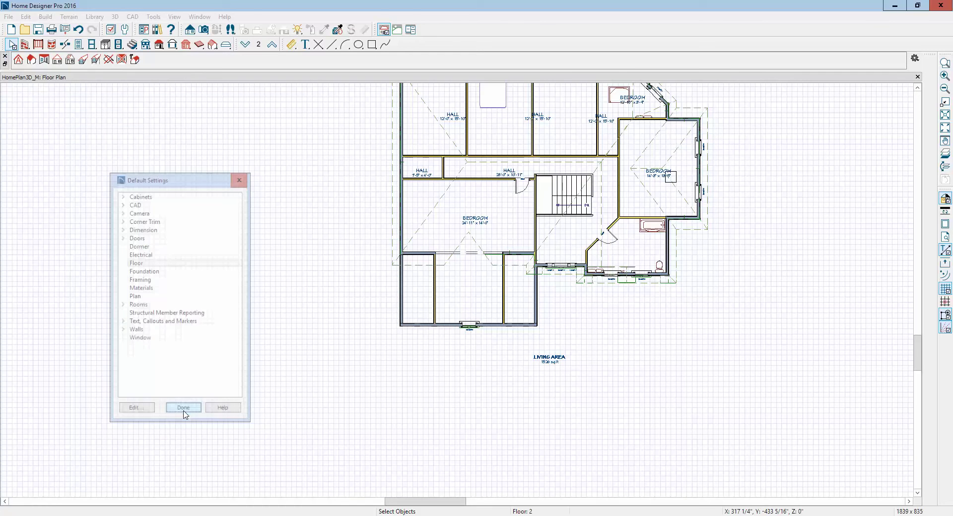
{"action": "right_click", "coordinate": [479, 289]}
{"action": "key", "text": "Escape"}
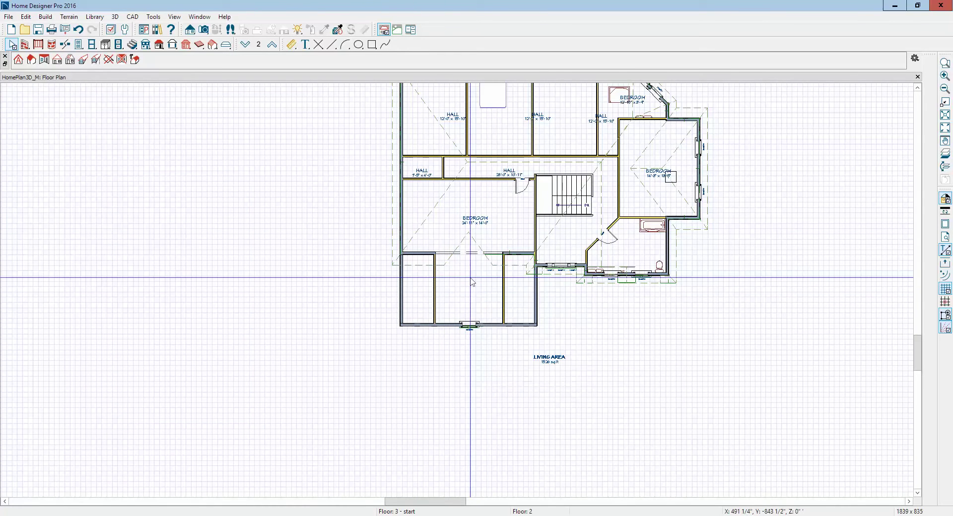
{"action": "right_click", "coordinate": [470, 278]}
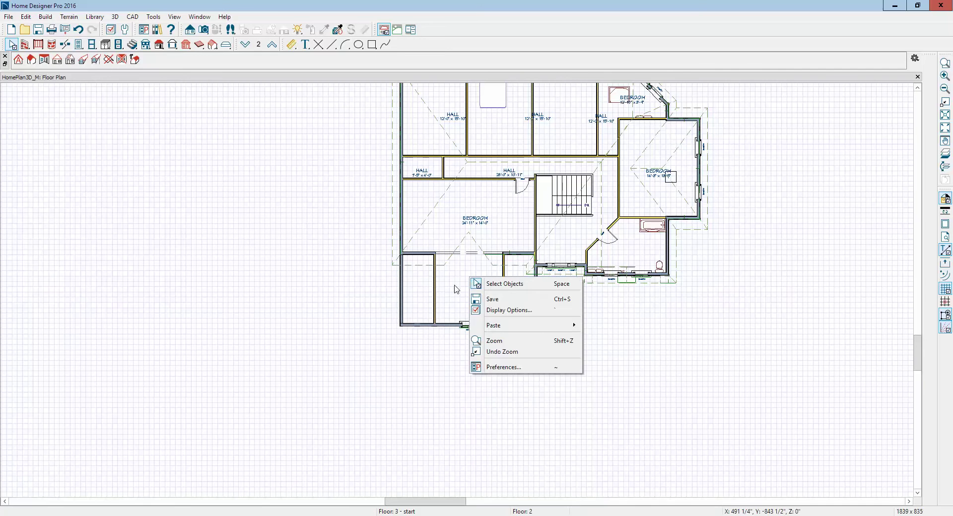
{"action": "key", "text": "Escape"}
{"action": "scroll", "coordinate": [457, 290], "scroll_direction": "up", "scroll_amount": 3}
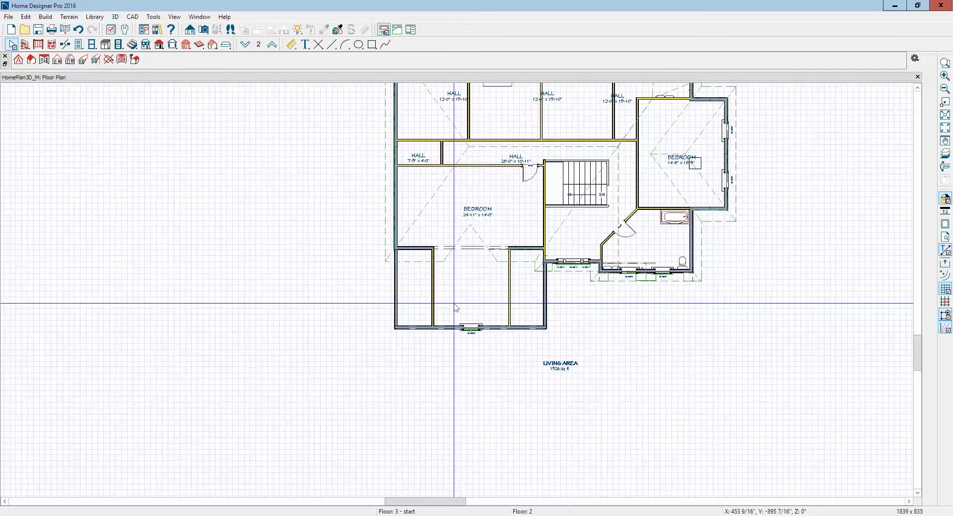
{"action": "scroll", "coordinate": [455, 287], "scroll_direction": "down", "scroll_amount": 1}
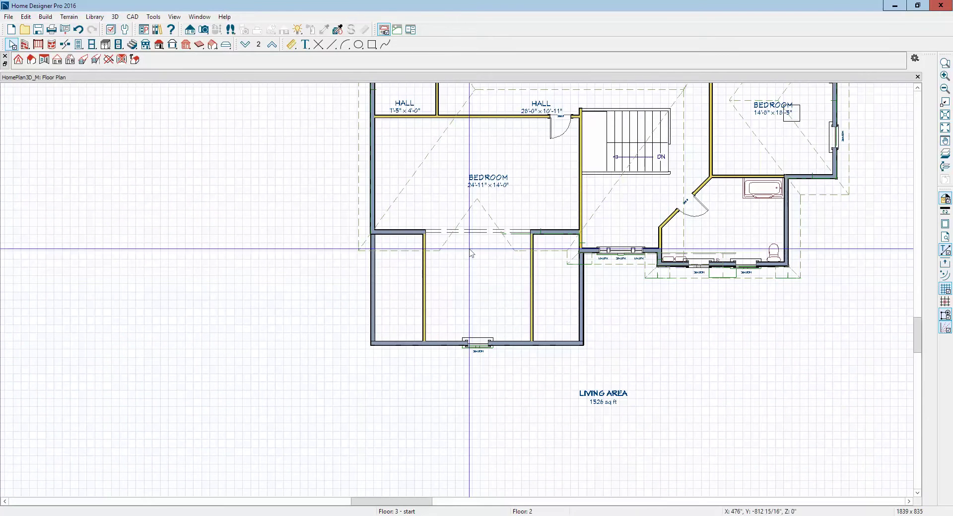
{"action": "left_click", "coordinate": [541, 174]}
{"action": "double_click", "coordinate": [541, 174]}
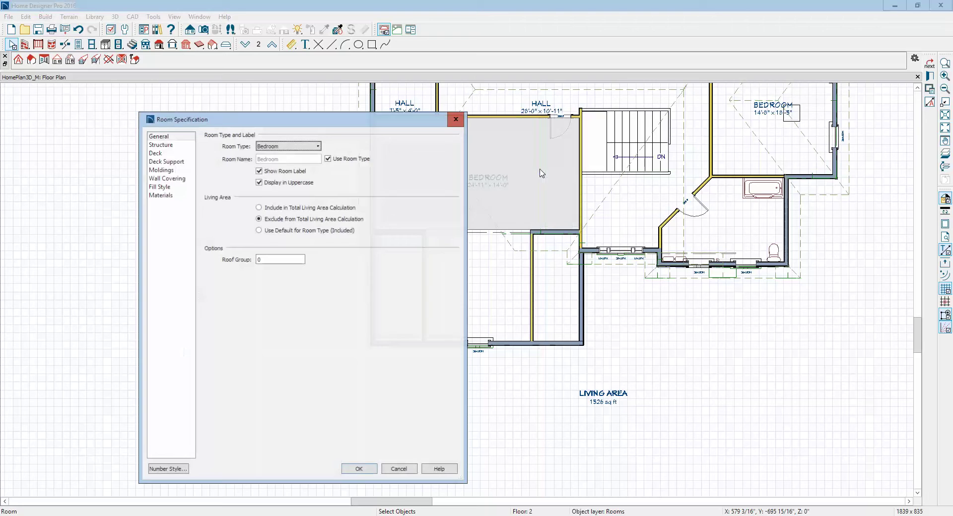
{"action": "left_click", "coordinate": [400, 469]}
{"action": "scroll", "coordinate": [453, 320], "scroll_direction": "up", "scroll_amount": 3}
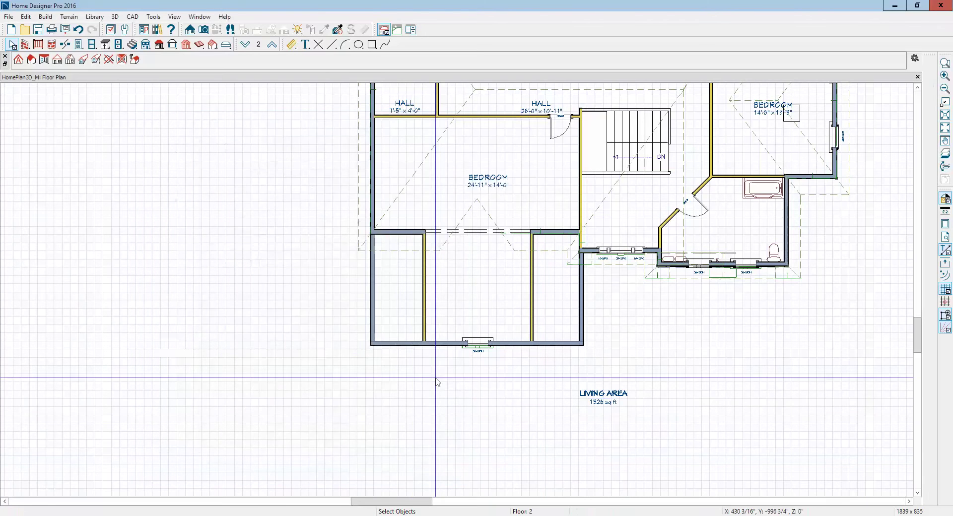
{"action": "scroll", "coordinate": [455, 320], "scroll_direction": "down", "scroll_amount": 1}
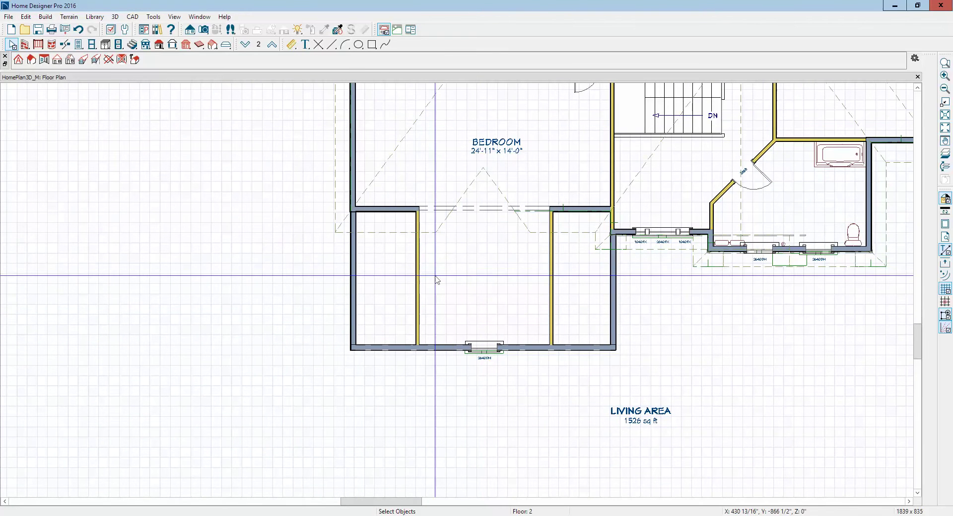
{"action": "left_click", "coordinate": [389, 213]}
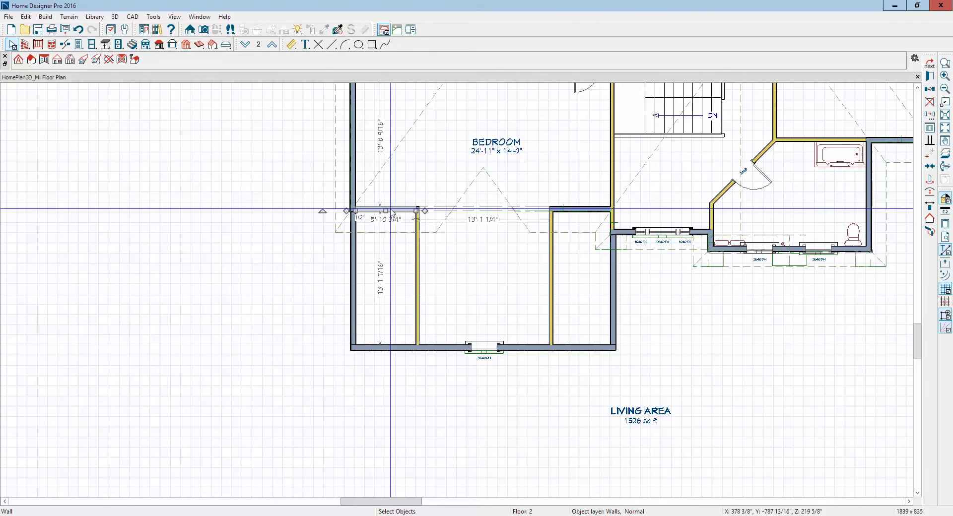
{"action": "double_click", "coordinate": [391, 210]}
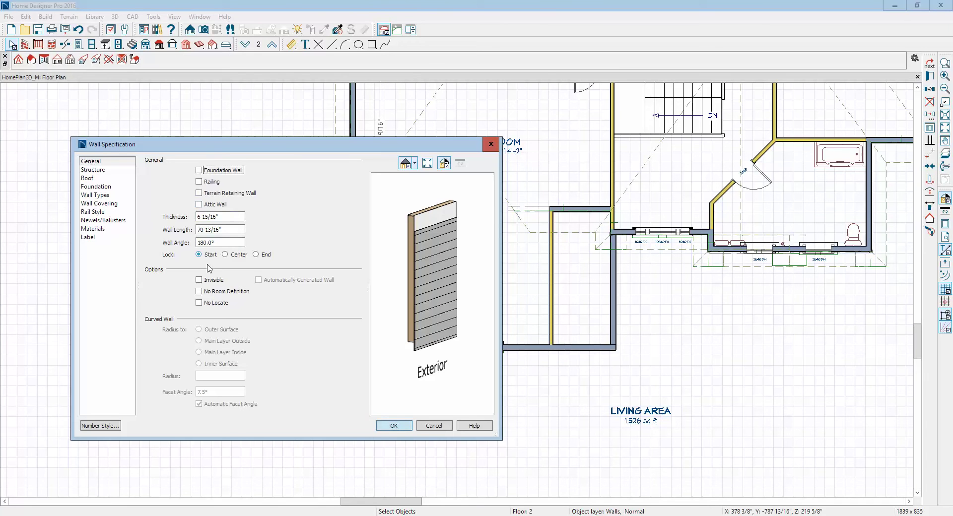
{"action": "left_click", "coordinate": [434, 425]}
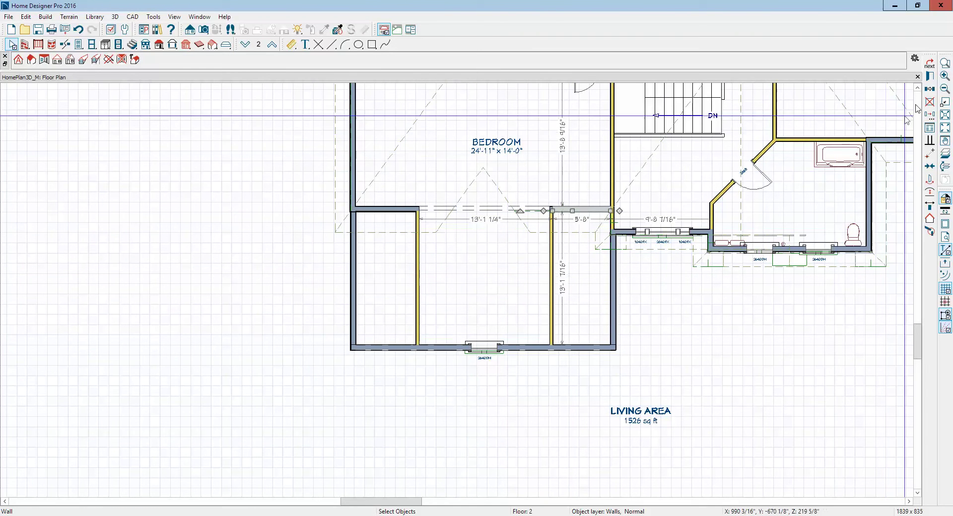
{"action": "left_click", "coordinate": [930, 77]}
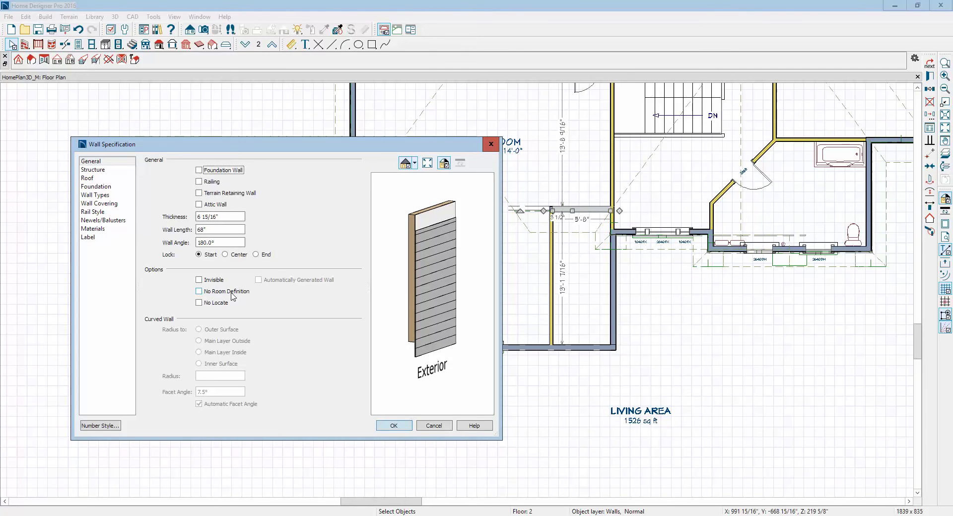
{"action": "left_click", "coordinate": [434, 426]}
{"action": "left_click", "coordinate": [550, 276]}
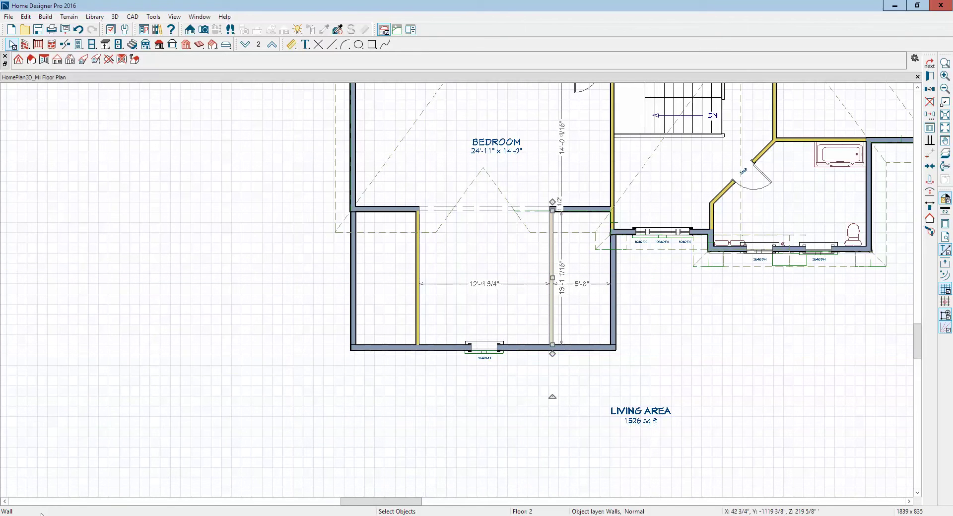
{"action": "left_click", "coordinate": [930, 78]}
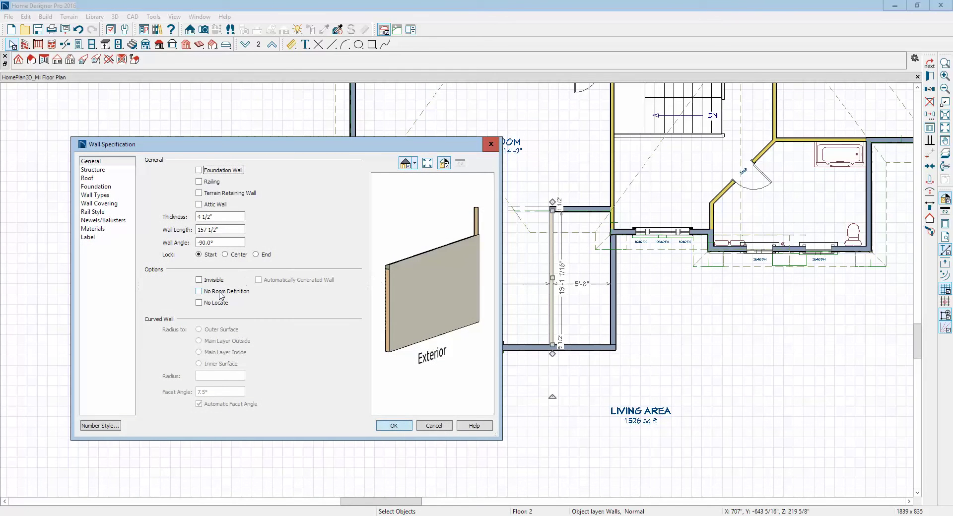
{"action": "left_click", "coordinate": [436, 426]}
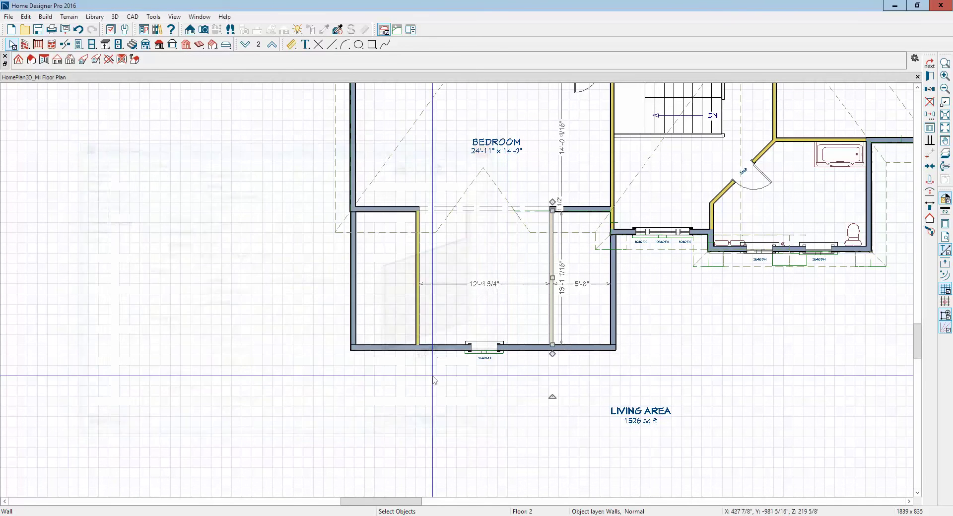
{"action": "left_click", "coordinate": [415, 311]}
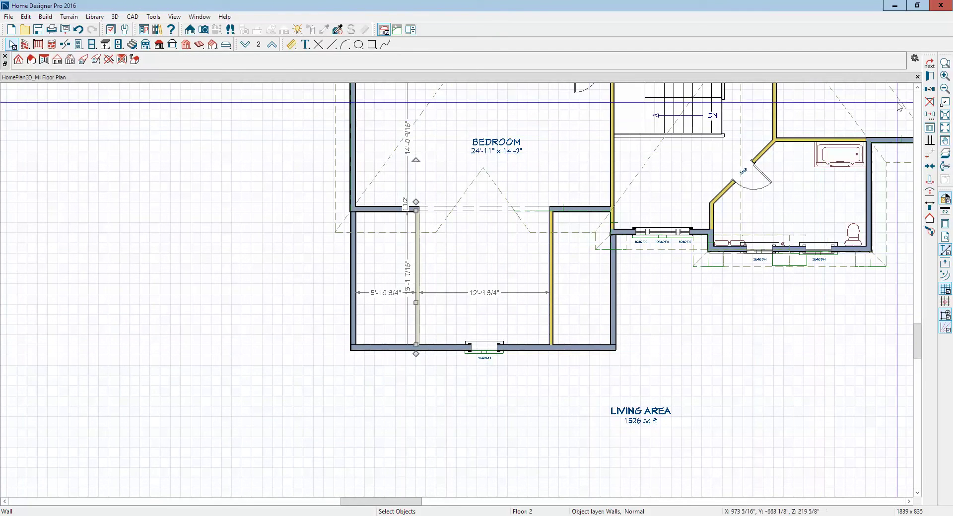
{"action": "left_click", "coordinate": [930, 78]}
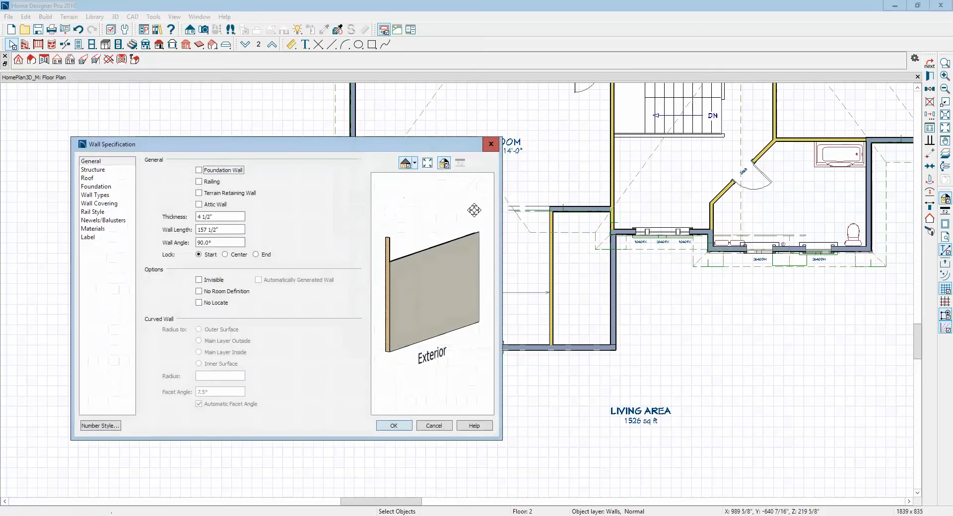
{"action": "left_click", "coordinate": [432, 426]}
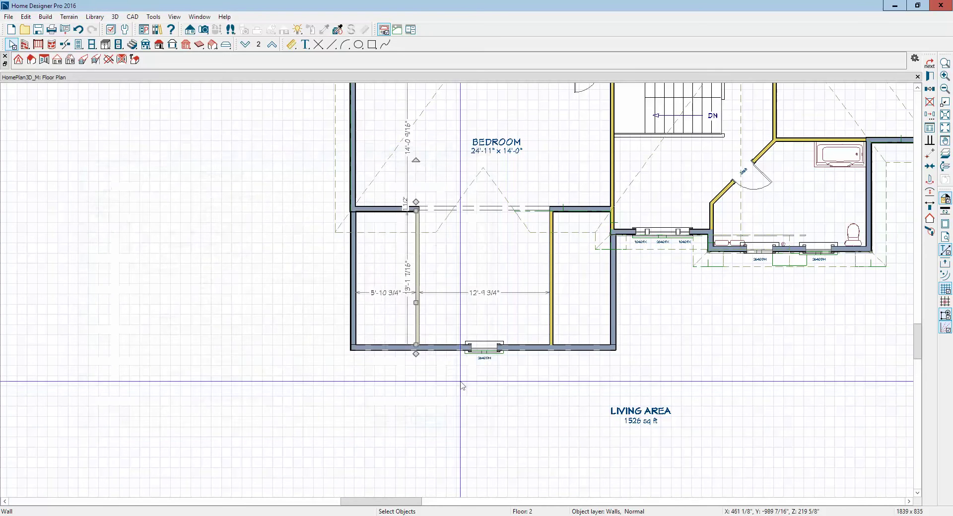
{"action": "left_click", "coordinate": [451, 348]}
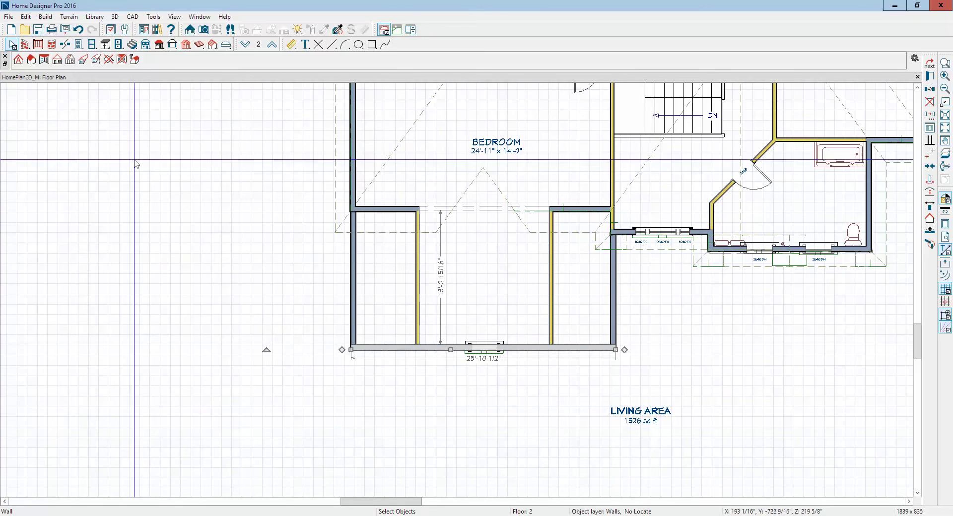
Delete the invisible room divider below the bedroom so the bedroom measures 12'4" x 27'3"
{"action": "left_click", "coordinate": [930, 78]}
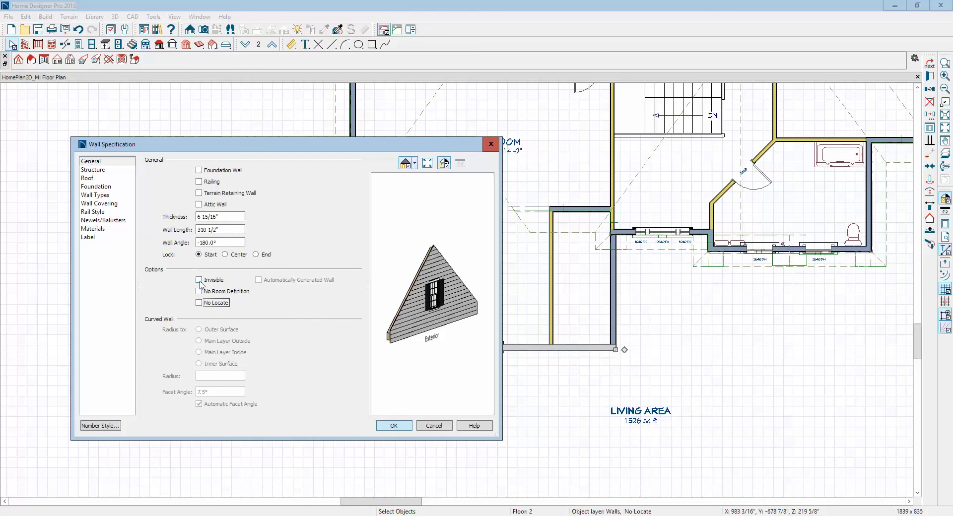
{"action": "left_click", "coordinate": [394, 425]}
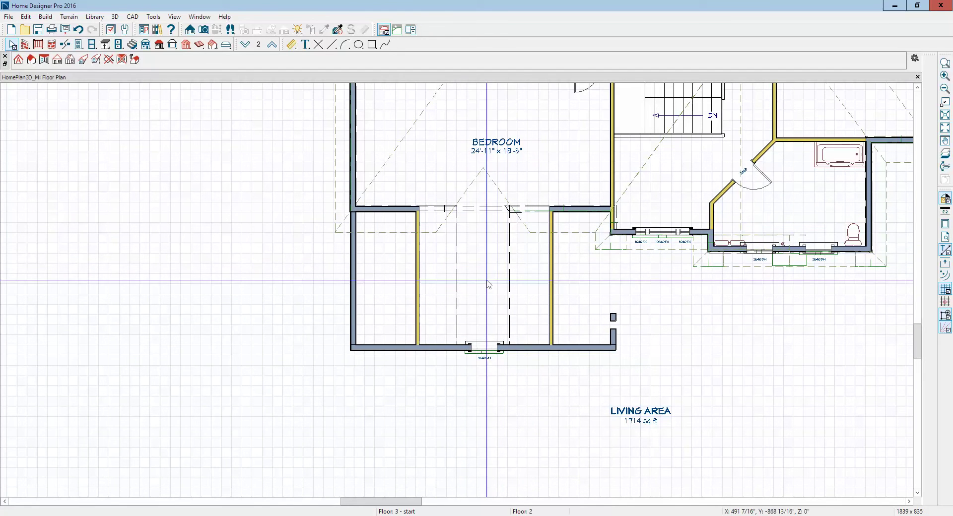
{"action": "left_click", "coordinate": [485, 208]}
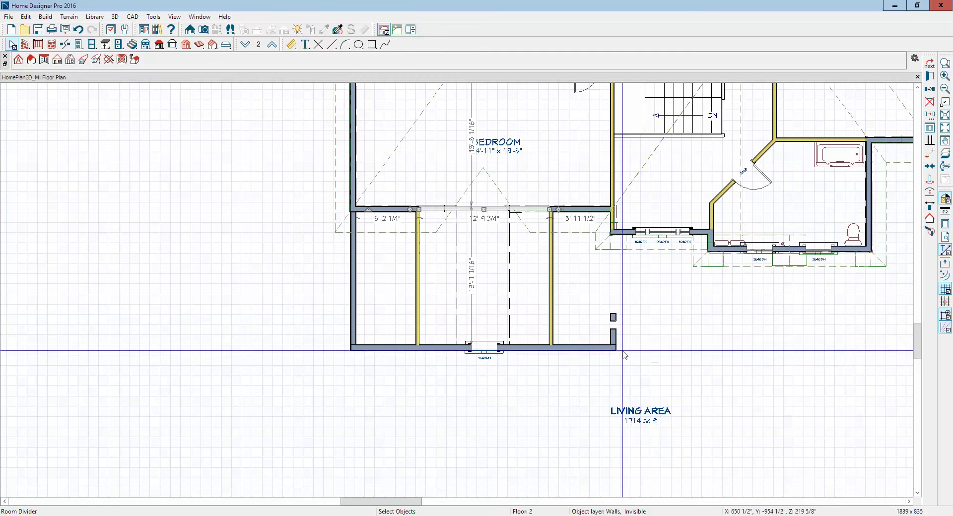
{"action": "key", "text": "Delete"}
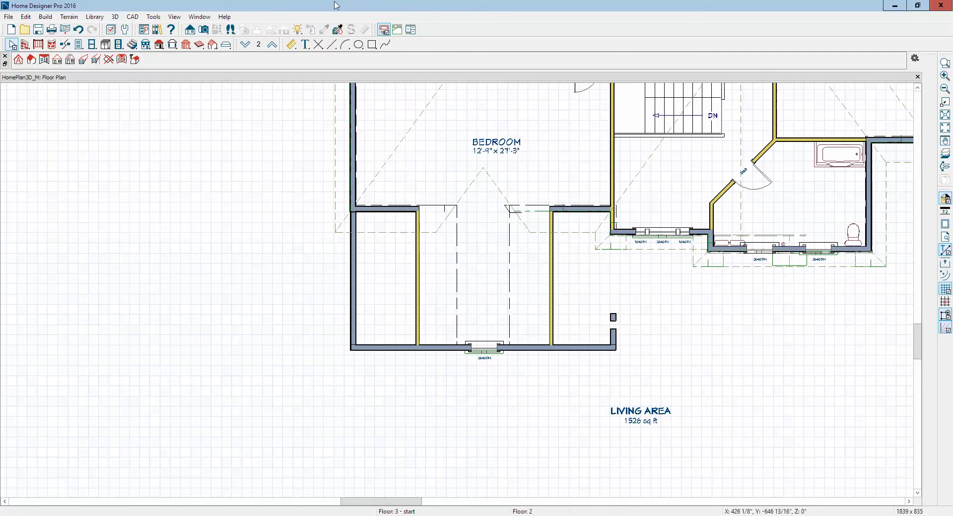
{"action": "left_click", "coordinate": [203, 29]}
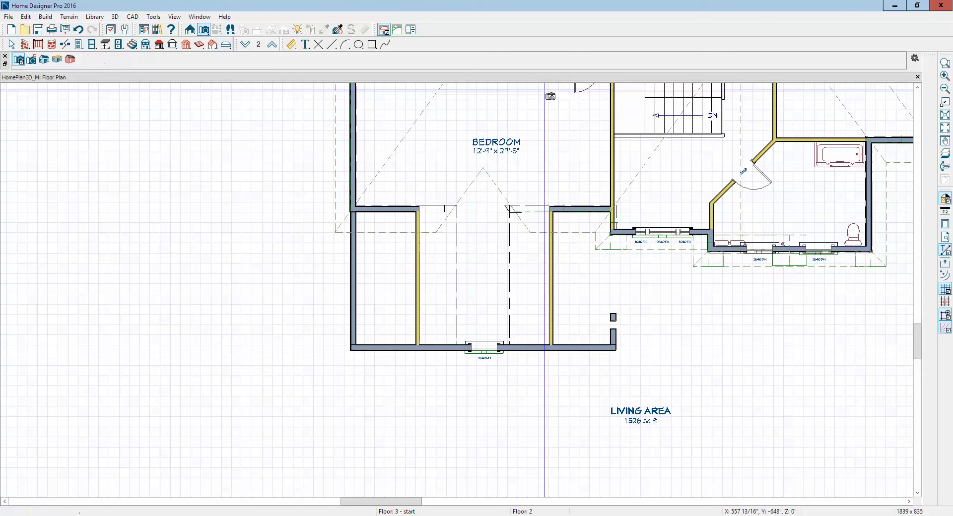
{"action": "left_click_drag", "start_coordinate": [498, 99], "coordinate": [476, 224]}
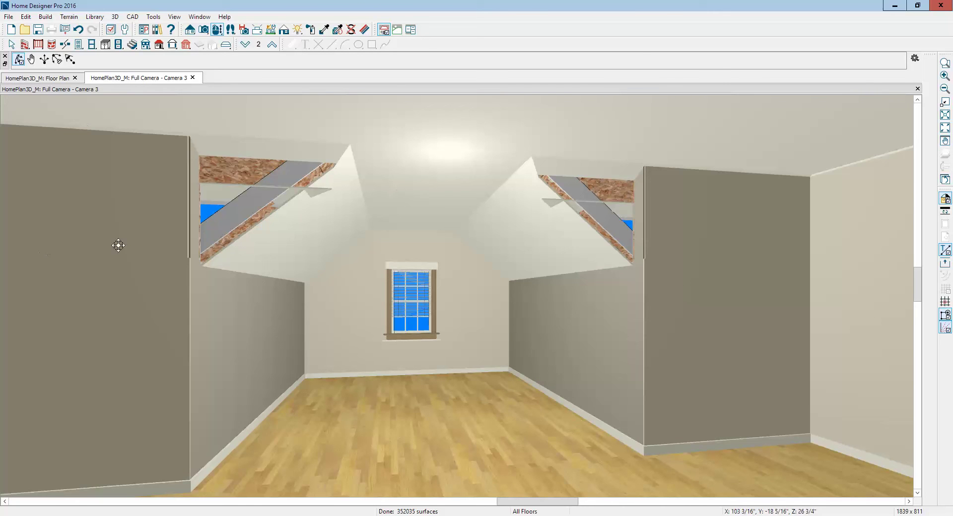
{"action": "scroll", "coordinate": [233, 393], "scroll_direction": "down", "scroll_amount": 4}
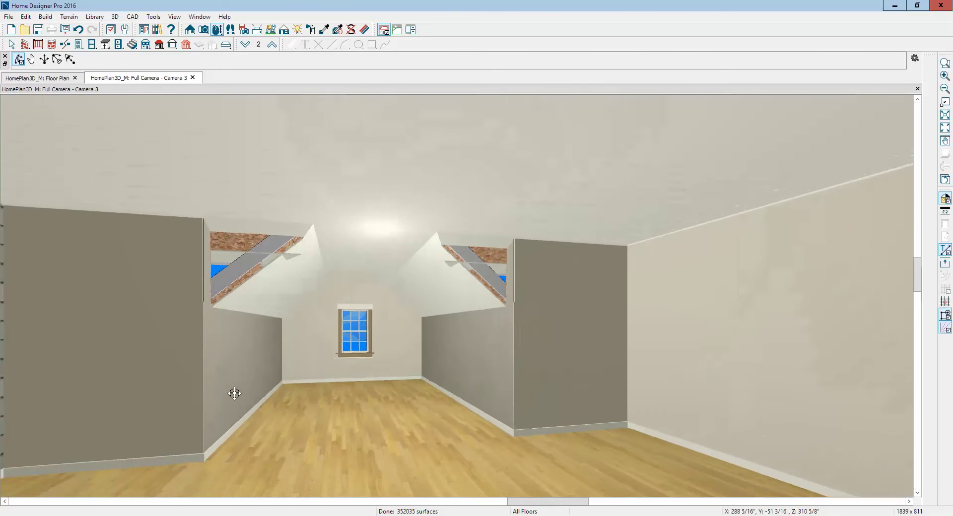
{"action": "left_click", "coordinate": [917, 89]}
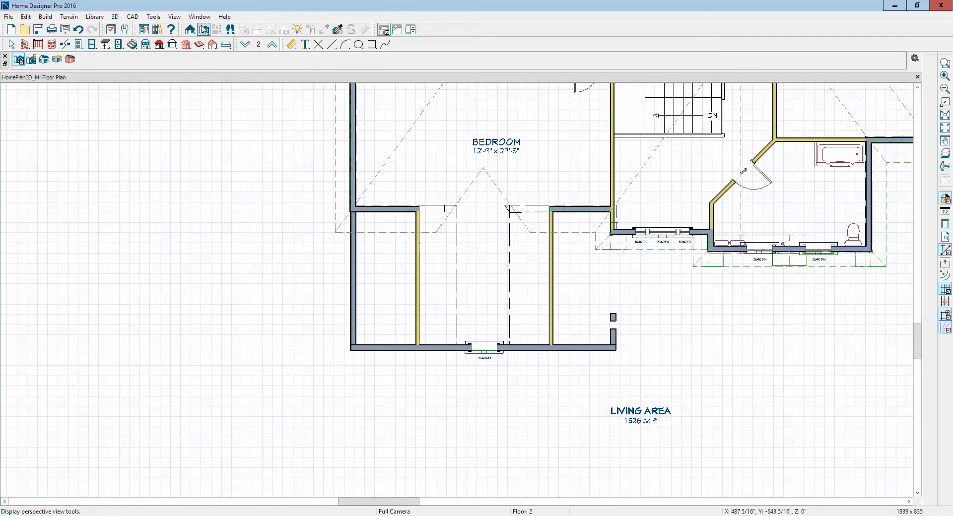
Create a cross-section elevation looking toward the garage front
{"action": "left_click", "coordinate": [190, 29]}
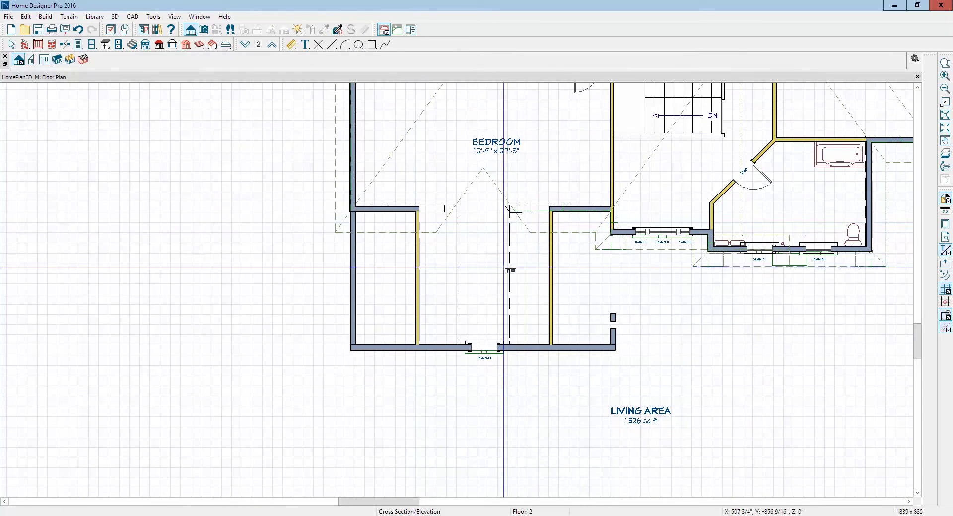
{"action": "left_click_drag", "start_coordinate": [479, 270], "coordinate": [487, 461]}
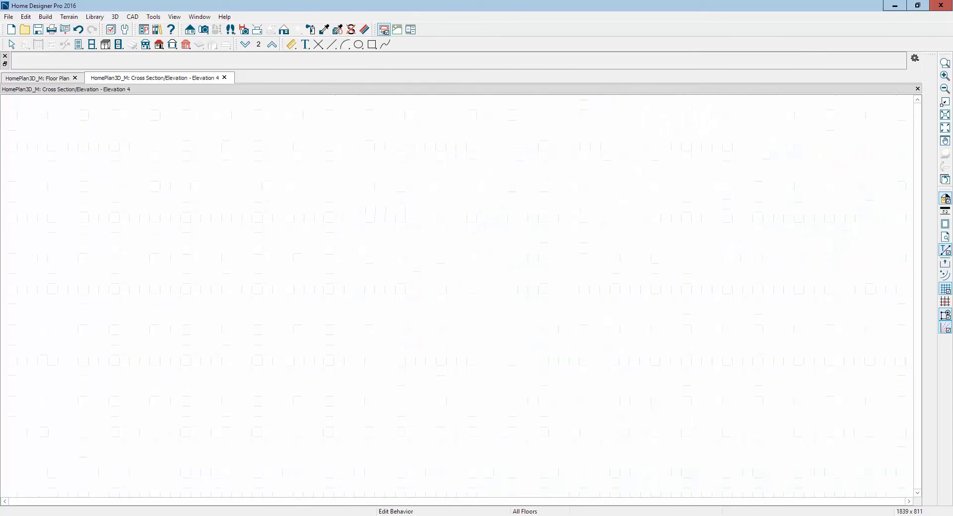
{"action": "scroll", "coordinate": [518, 343], "scroll_direction": "up", "scroll_amount": 3}
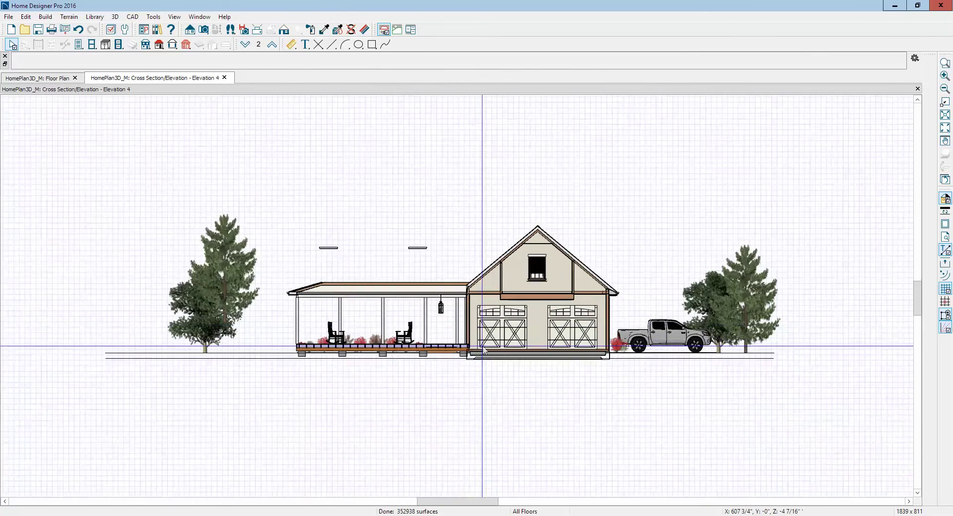
{"action": "scroll", "coordinate": [519, 344], "scroll_direction": "up", "scroll_amount": 1}
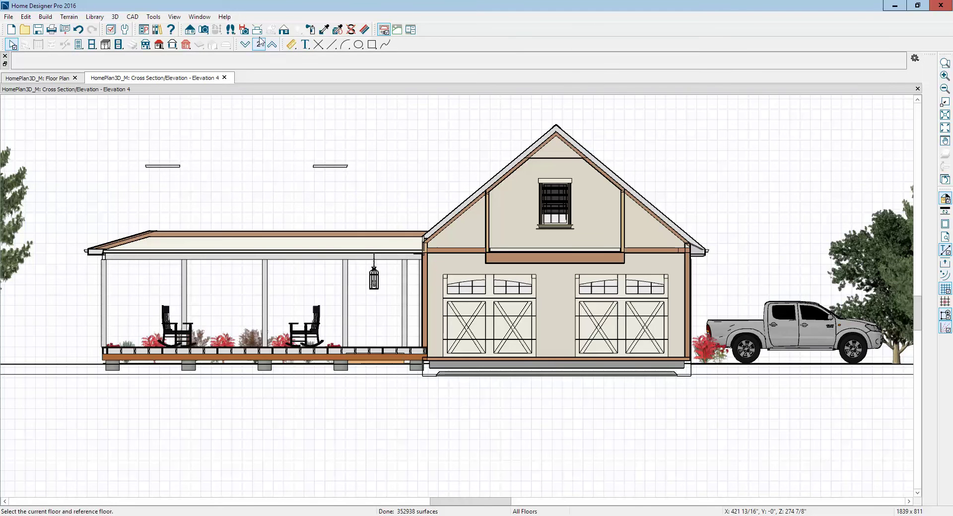
Add a vertical dimension between the garage doors in the elevation, then close the view
{"action": "left_click", "coordinate": [291, 45]}
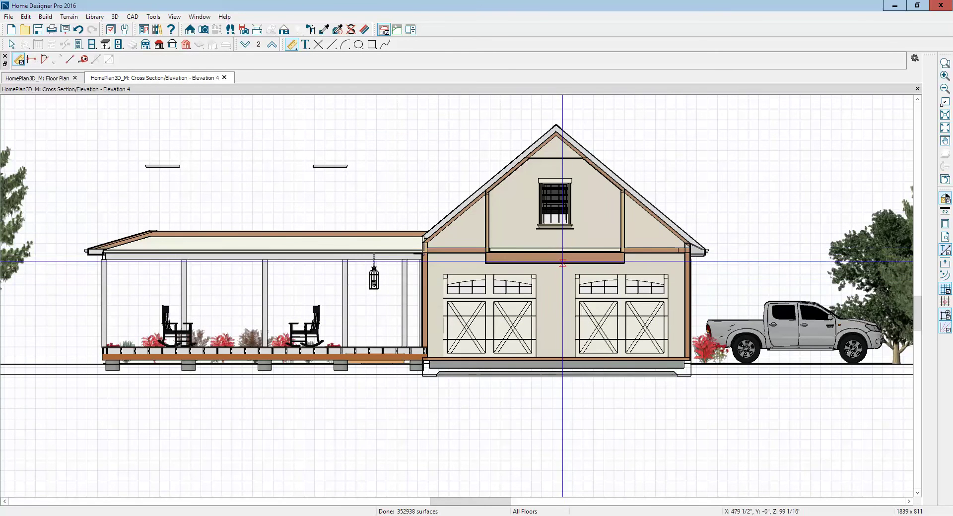
{"action": "mouse_move", "coordinate": [562, 265]}
{"action": "left_mouse_down"}
{"action": "mouse_move", "coordinate": [565, 368]}
{"action": "mouse_move", "coordinate": [565, 358]}
{"action": "left_mouse_up"}
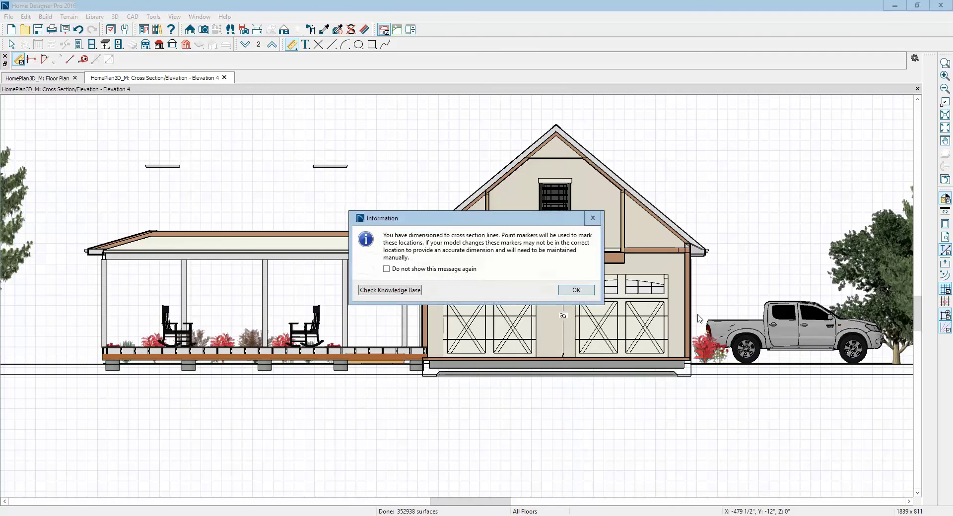
{"action": "left_click", "coordinate": [574, 291]}
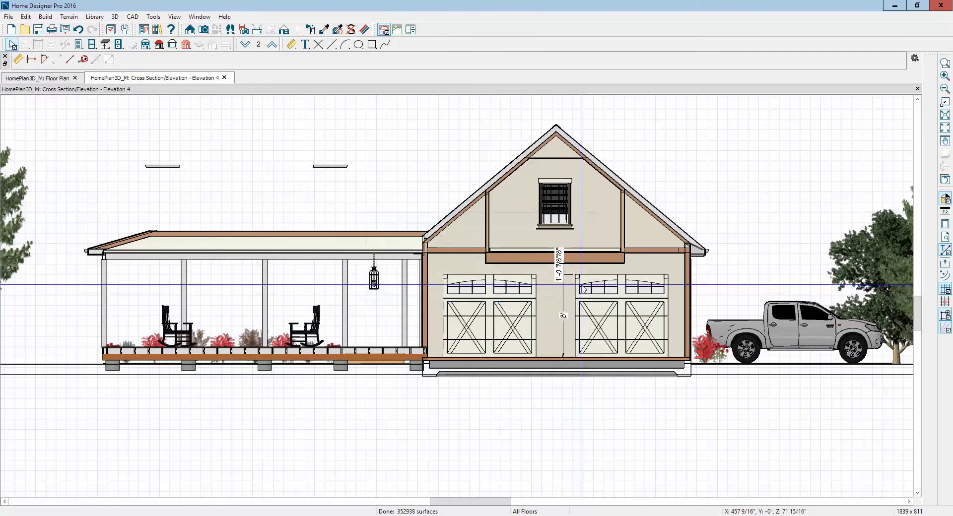
{"action": "left_click", "coordinate": [564, 296]}
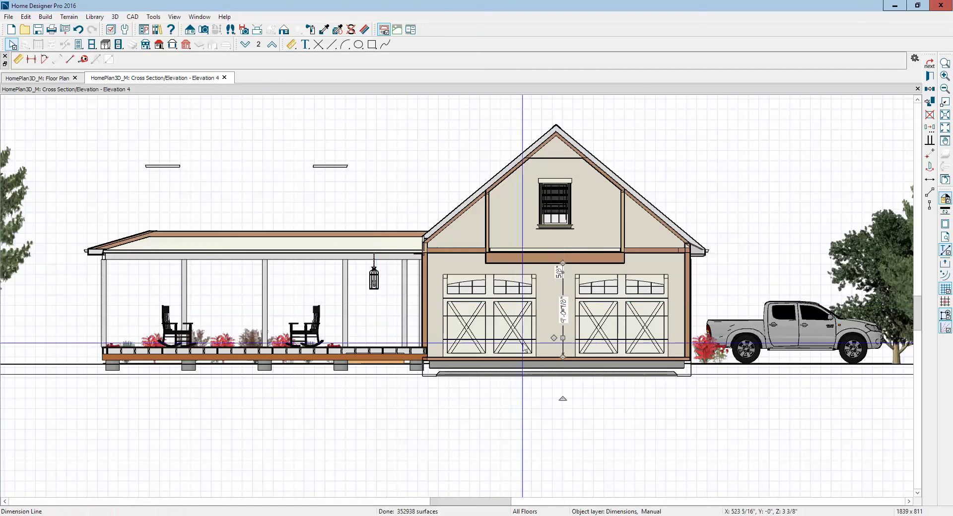
{"action": "left_click", "coordinate": [570, 266]}
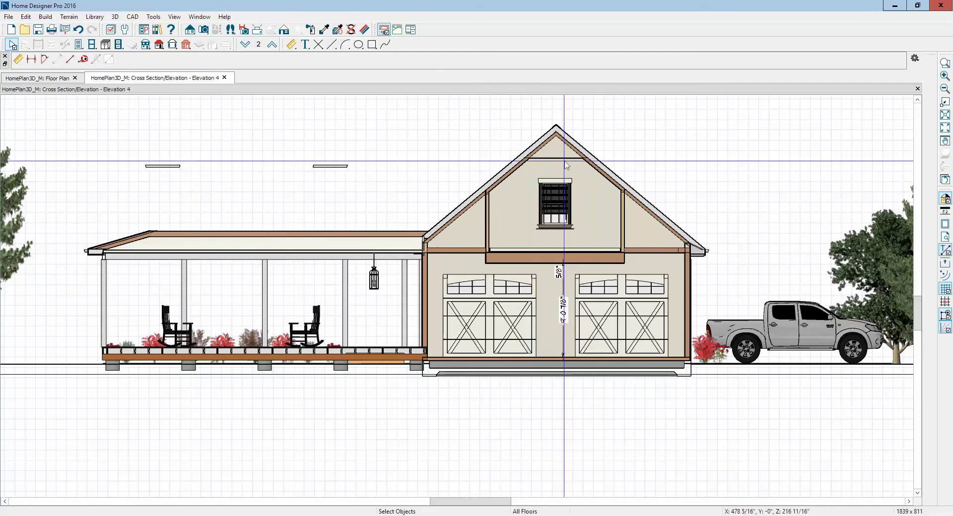
{"action": "scroll", "coordinate": [557, 166], "scroll_direction": "down", "scroll_amount": 1}
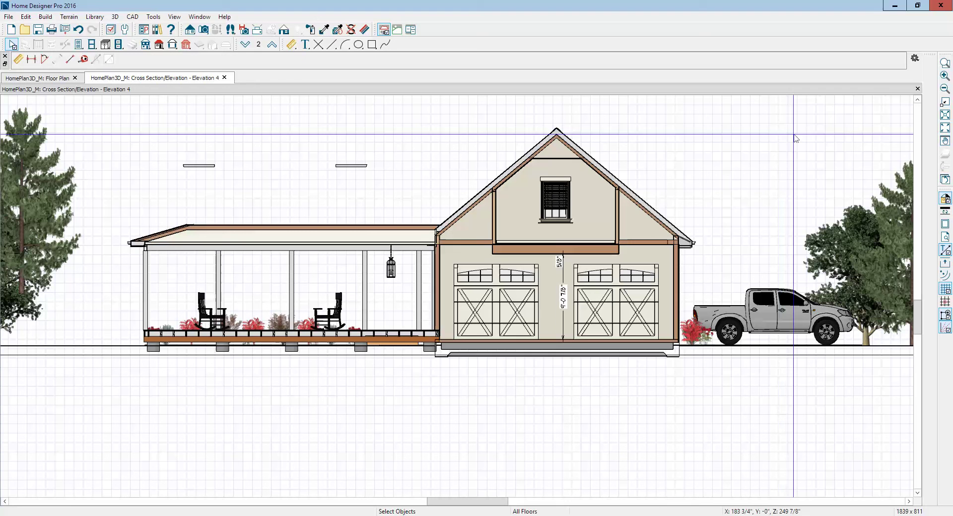
{"action": "left_click", "coordinate": [917, 90]}
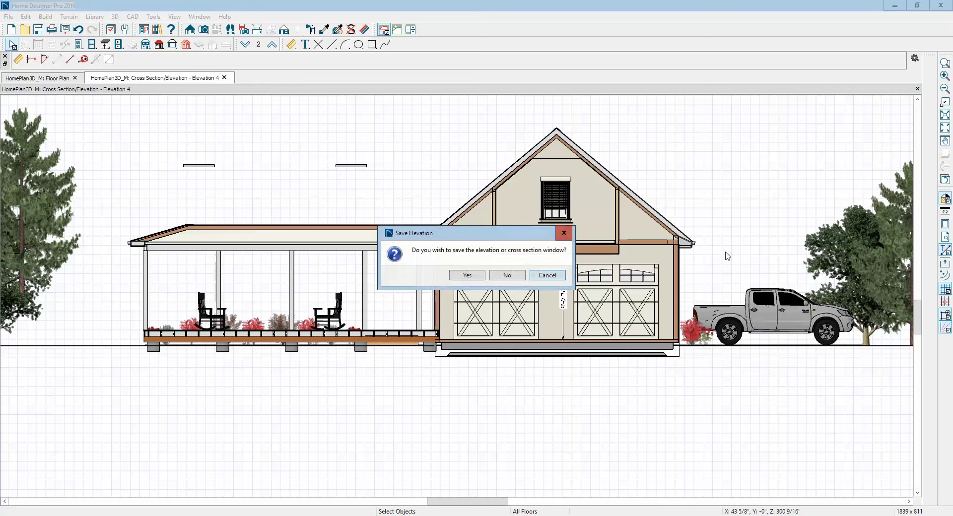
Save the elevation, then orbit and zoom the orthographic overview toward the garage doors
{"action": "left_click", "coordinate": [466, 279]}
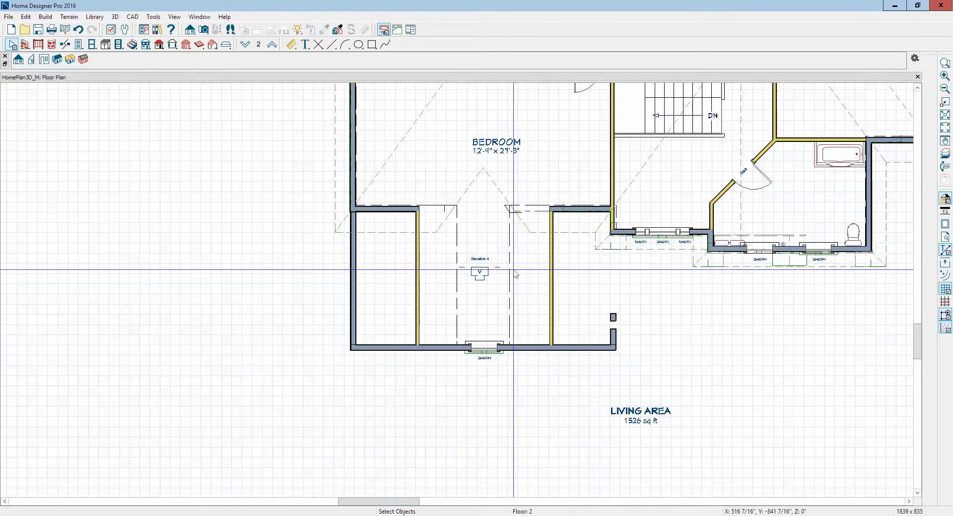
{"action": "scroll", "coordinate": [510, 251], "scroll_direction": "down", "scroll_amount": 4}
{"action": "scroll", "coordinate": [510, 256], "scroll_direction": "down", "scroll_amount": 1}
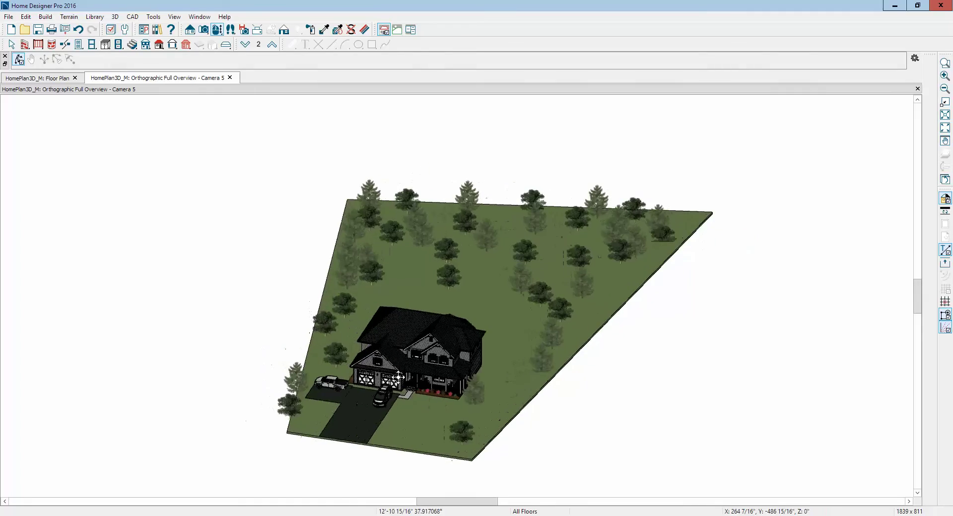
{"action": "scroll", "coordinate": [389, 378], "scroll_direction": "up", "scroll_amount": 5}
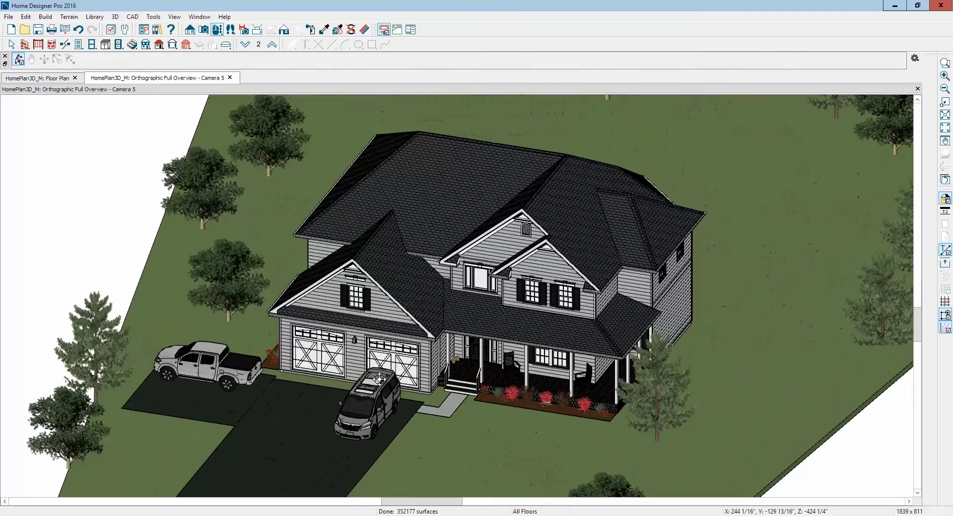
{"action": "scroll", "coordinate": [387, 370], "scroll_direction": "down", "scroll_amount": 3}
{"action": "left_click_drag", "start_coordinate": [397, 365], "coordinate": [463, 341]}
{"action": "scroll", "coordinate": [417, 366], "scroll_direction": "up", "scroll_amount": 3}
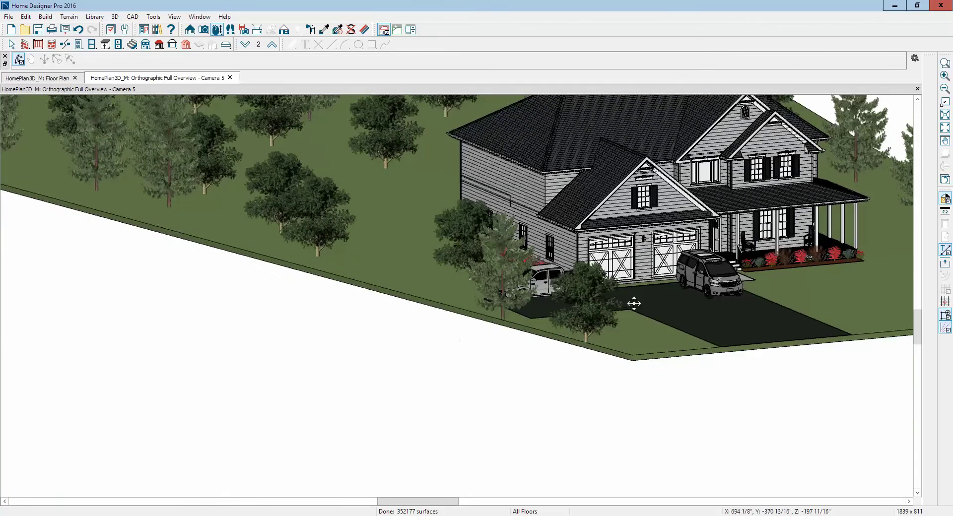
{"action": "scroll", "coordinate": [656, 280], "scroll_direction": "up", "scroll_amount": 2}
{"action": "scroll", "coordinate": [656, 281], "scroll_direction": "up", "scroll_amount": 6}
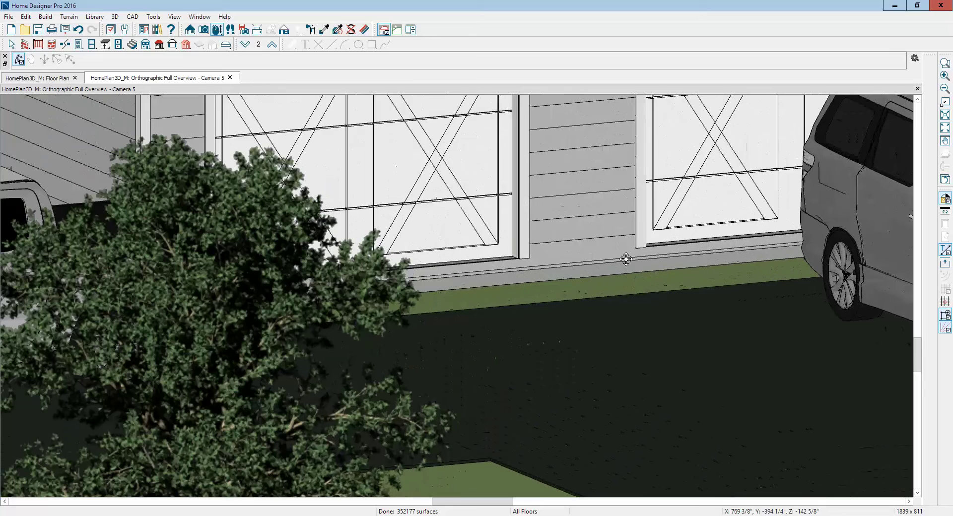
{"action": "key", "text": "space"}
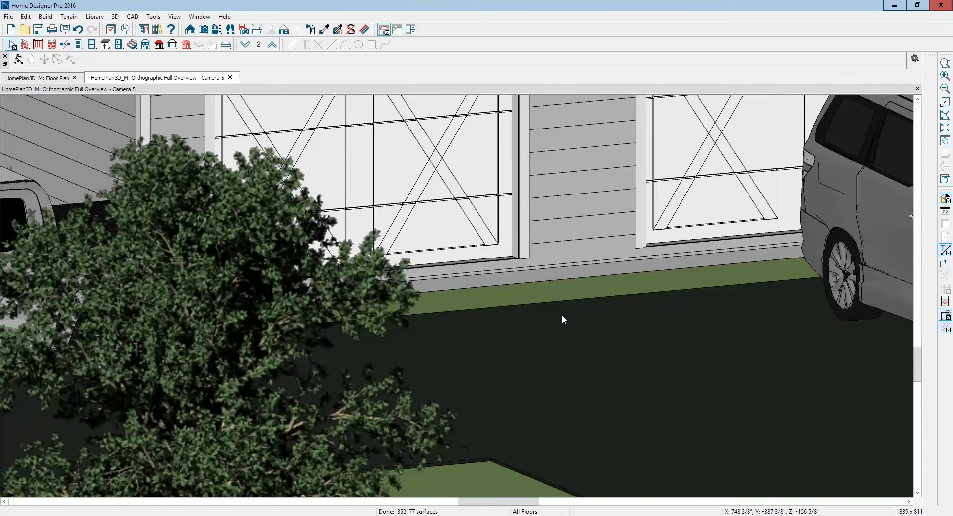
{"action": "left_click", "coordinate": [562, 314]}
{"action": "key", "text": "ctrl+Tab"}
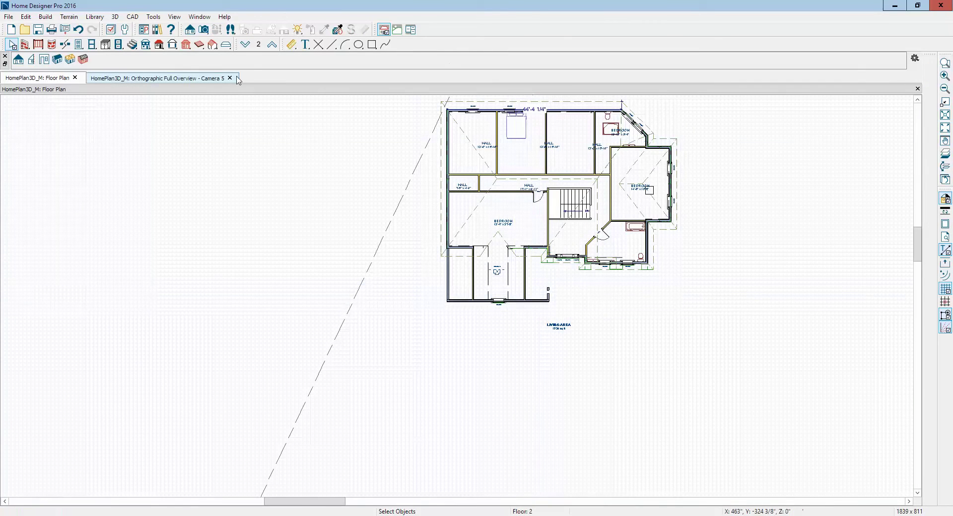
{"action": "left_click", "coordinate": [244, 45]}
{"action": "scroll", "coordinate": [483, 316], "scroll_direction": "up", "scroll_amount": 5}
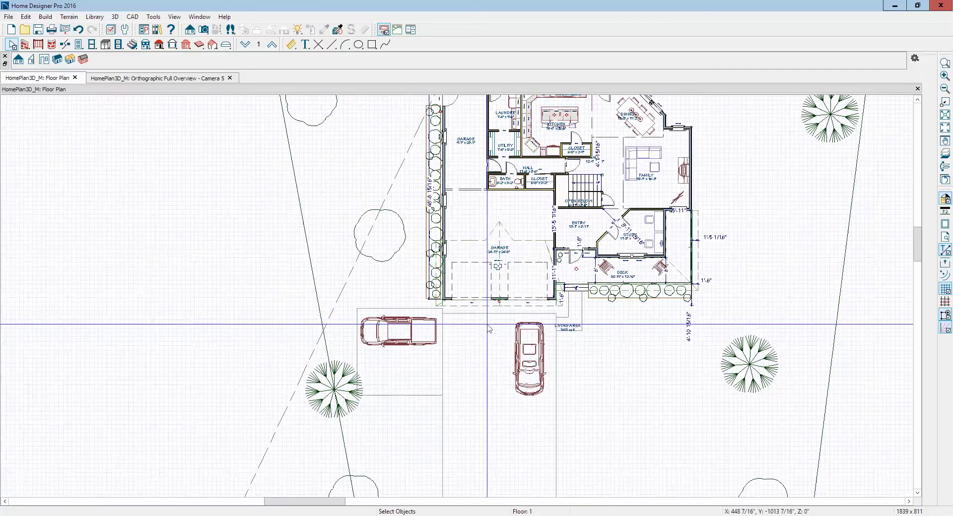
{"action": "left_click", "coordinate": [480, 314]}
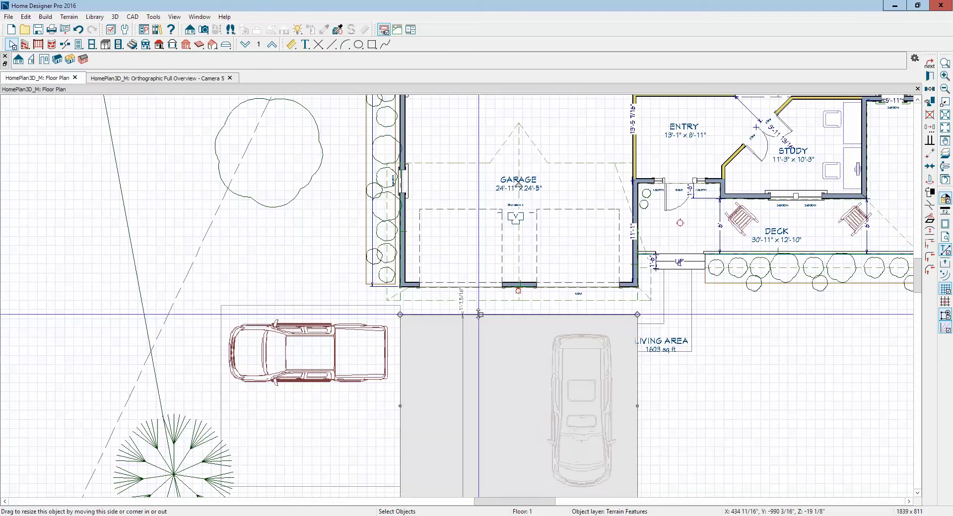
{"action": "left_click_drag", "start_coordinate": [479, 315], "coordinate": [478, 285]}
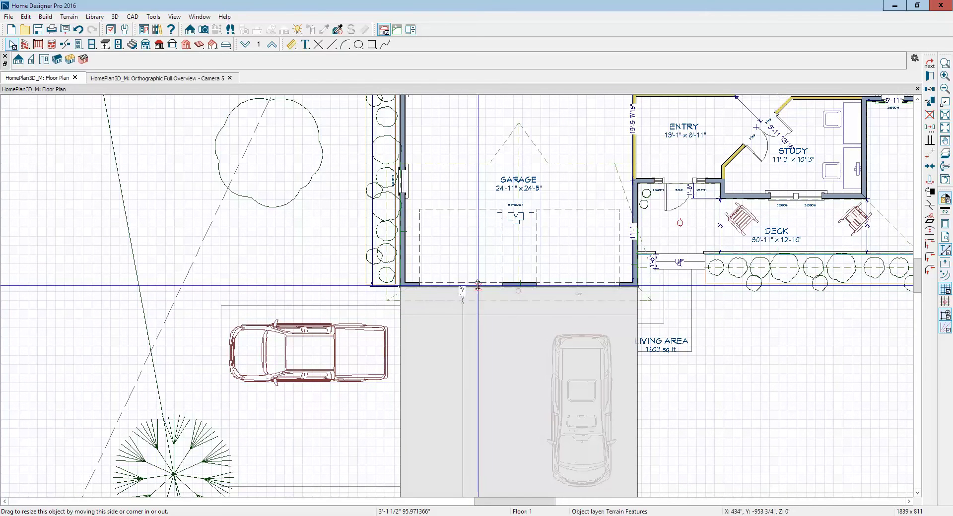
{"action": "left_click", "coordinate": [439, 342]}
{"action": "key", "text": "ctrl+Tab"}
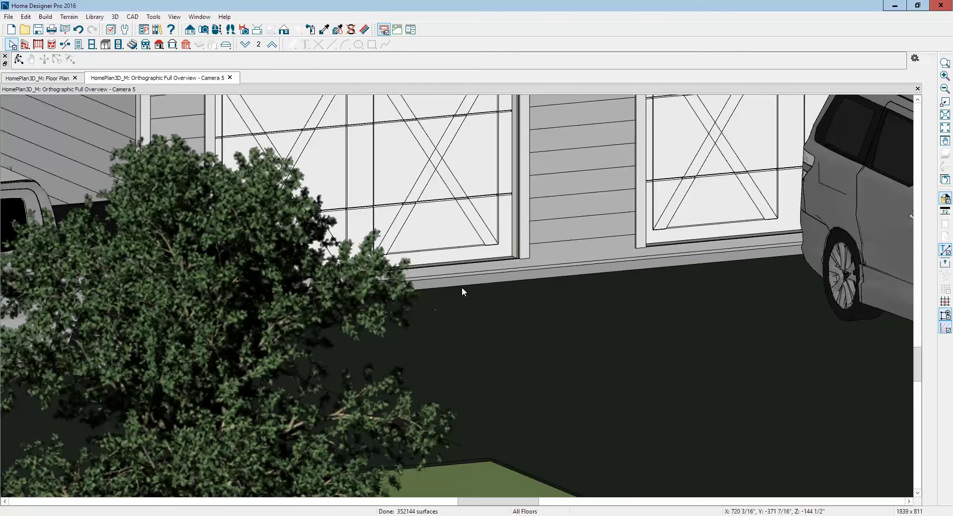
{"action": "scroll", "coordinate": [465, 271], "scroll_direction": "down", "scroll_amount": 5}
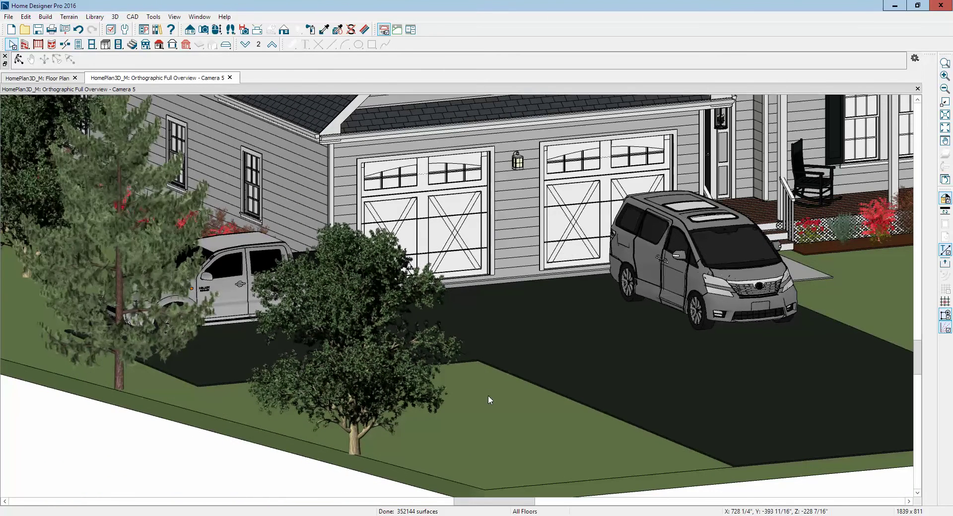
Set the terrain's Subfloor Height Above Terrain to 7
{"action": "right_click", "coordinate": [488, 400]}
{"action": "left_click", "coordinate": [508, 232]}
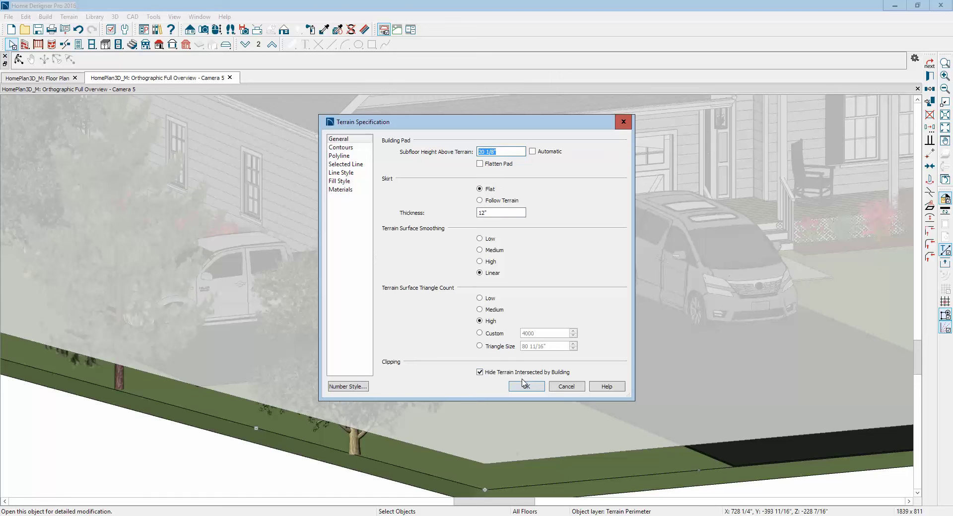
{"action": "type", "text": "7"}
{"action": "left_click", "coordinate": [519, 385]}
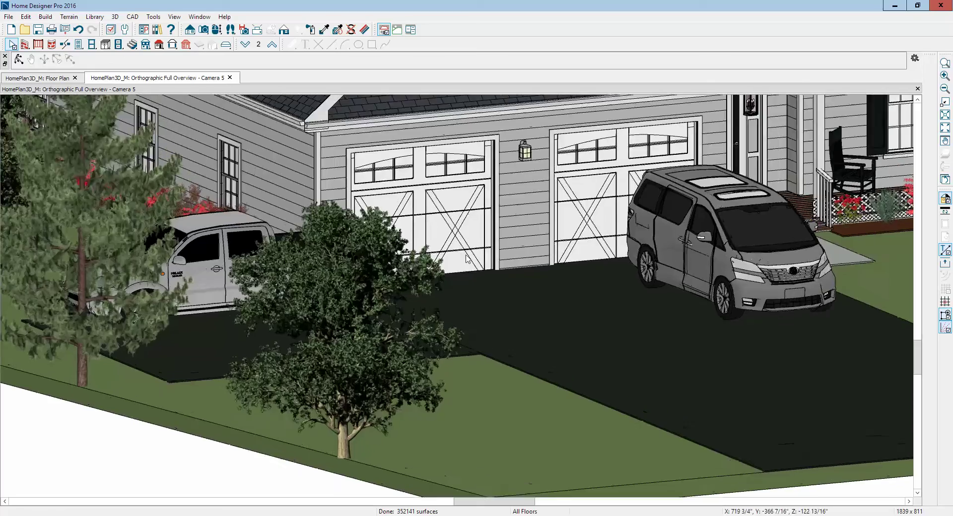
Check the garage door, then raise the terrain's Subfloor Height Above Terrain to 14
{"action": "scroll", "coordinate": [466, 258], "scroll_direction": "up", "scroll_amount": 3}
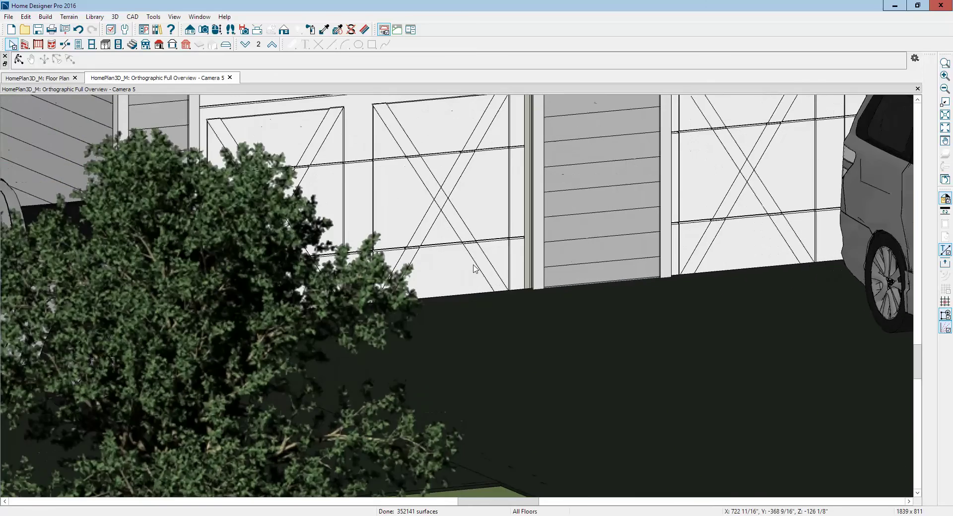
{"action": "left_click", "coordinate": [474, 268]}
{"action": "key", "text": "Escape"}
{"action": "scroll", "coordinate": [532, 319], "scroll_direction": "down", "scroll_amount": 5}
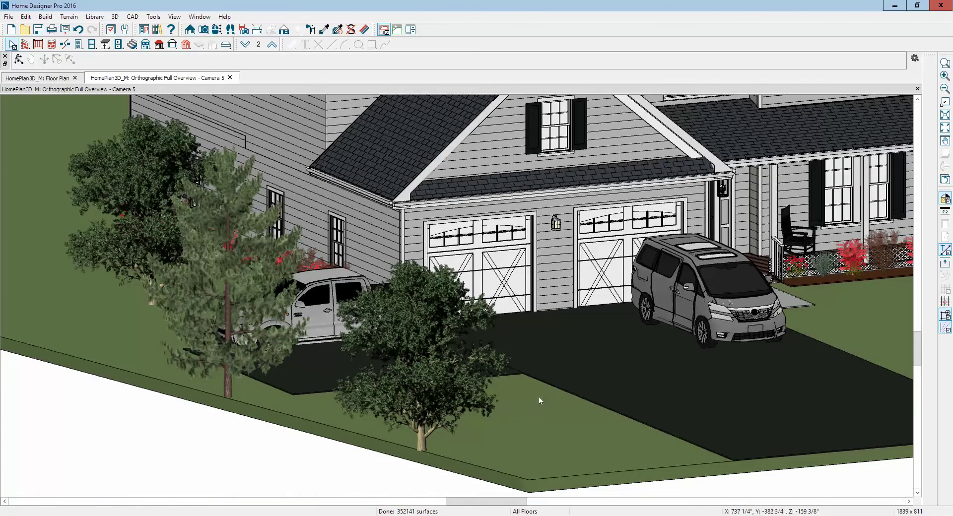
{"action": "left_click", "coordinate": [538, 394]}
{"action": "scroll", "coordinate": [538, 395], "scroll_direction": "up", "scroll_amount": 1}
{"action": "scroll", "coordinate": [47, 454], "scroll_direction": "up", "scroll_amount": 1}
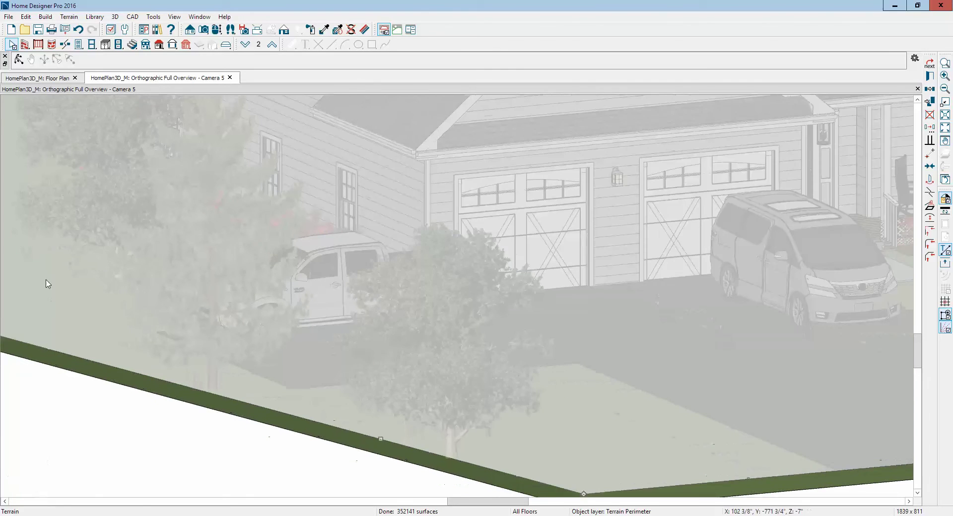
{"action": "scroll", "coordinate": [47, 286], "scroll_direction": "up", "scroll_amount": 1}
{"action": "double_click", "coordinate": [695, 459]}
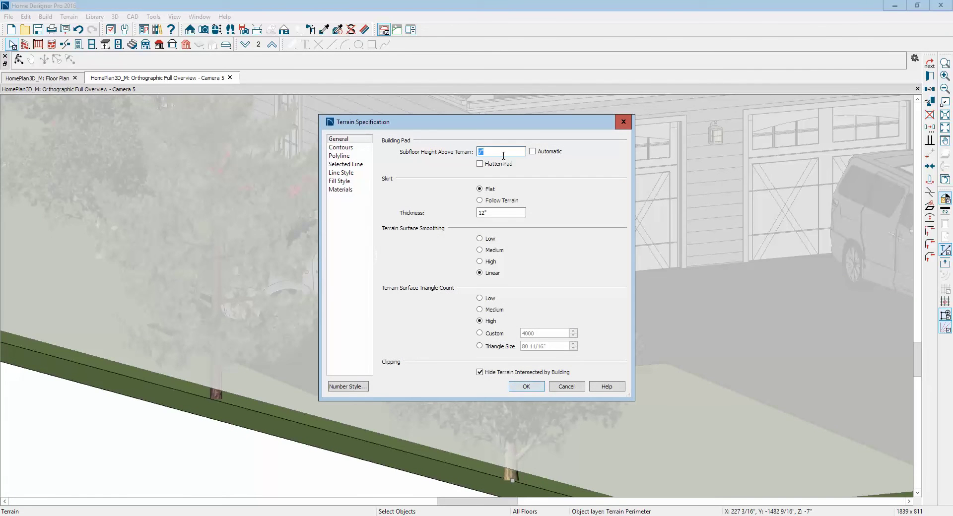
{"action": "type", "text": "14"}
{"action": "left_click", "coordinate": [528, 386]}
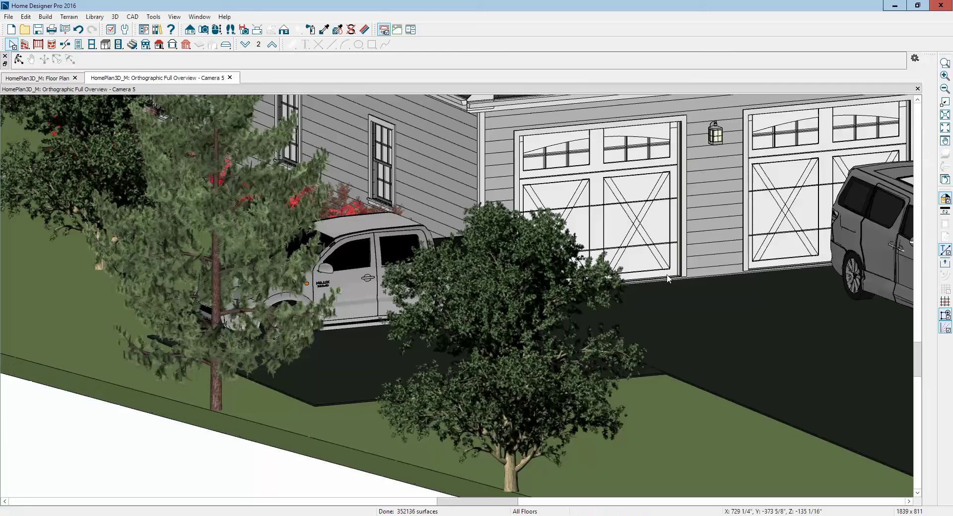
{"action": "scroll", "coordinate": [675, 279], "scroll_direction": "up", "scroll_amount": 3}
{"action": "scroll", "coordinate": [675, 277], "scroll_direction": "up", "scroll_amount": 1}
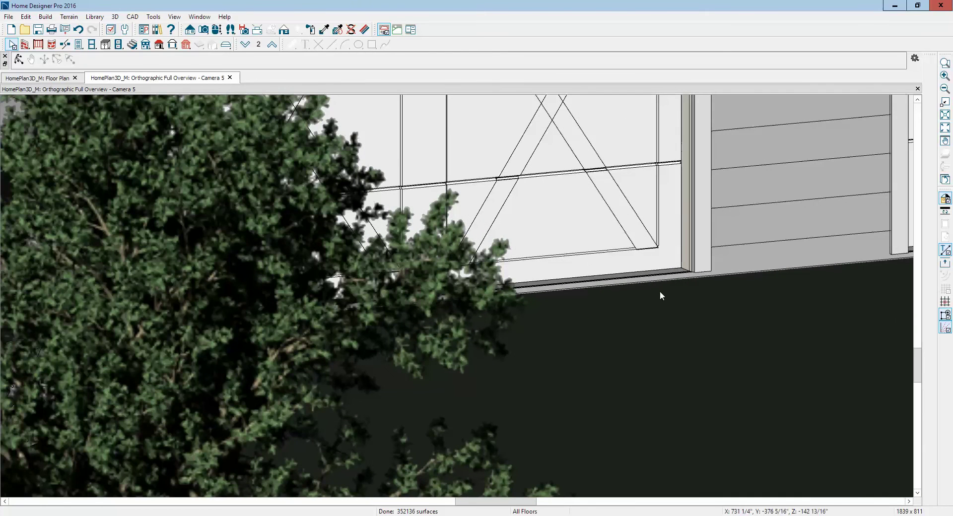
{"action": "left_click", "coordinate": [645, 268]}
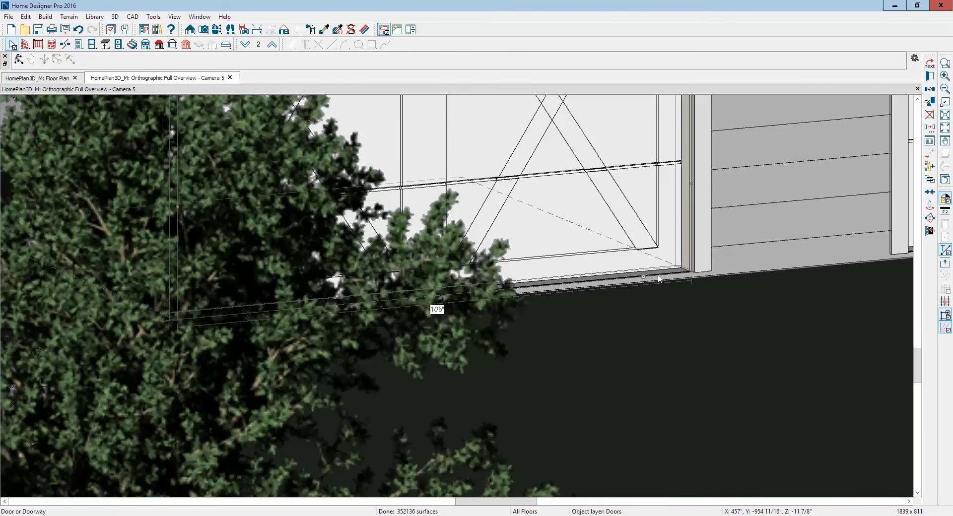
{"action": "scroll", "coordinate": [652, 274], "scroll_direction": "down", "scroll_amount": 2}
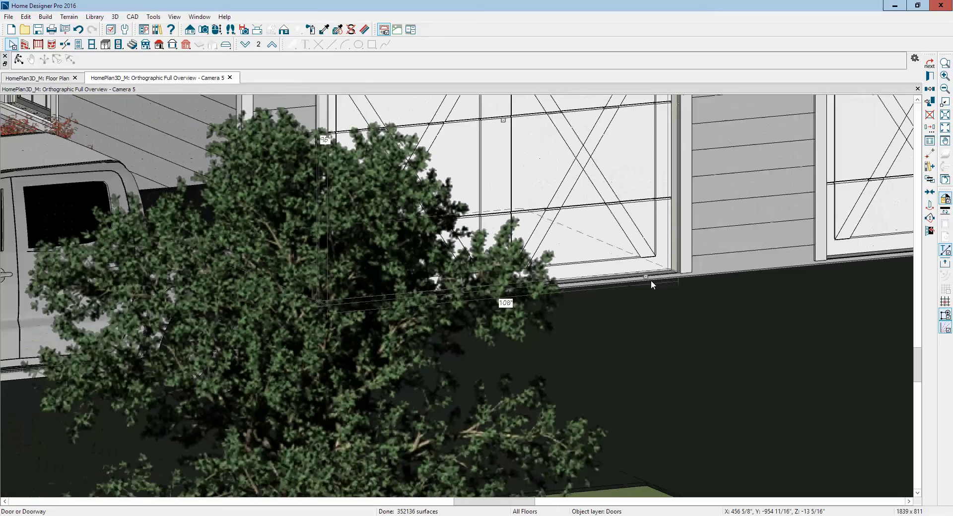
{"action": "scroll", "coordinate": [651, 280], "scroll_direction": "down", "scroll_amount": 1}
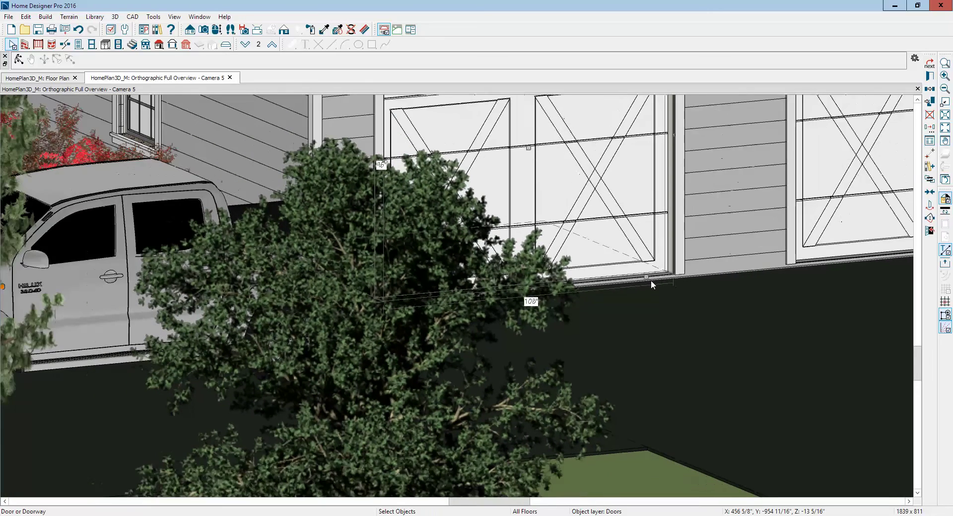
{"action": "key", "text": "Escape"}
{"action": "scroll", "coordinate": [644, 275], "scroll_direction": "down", "scroll_amount": 4}
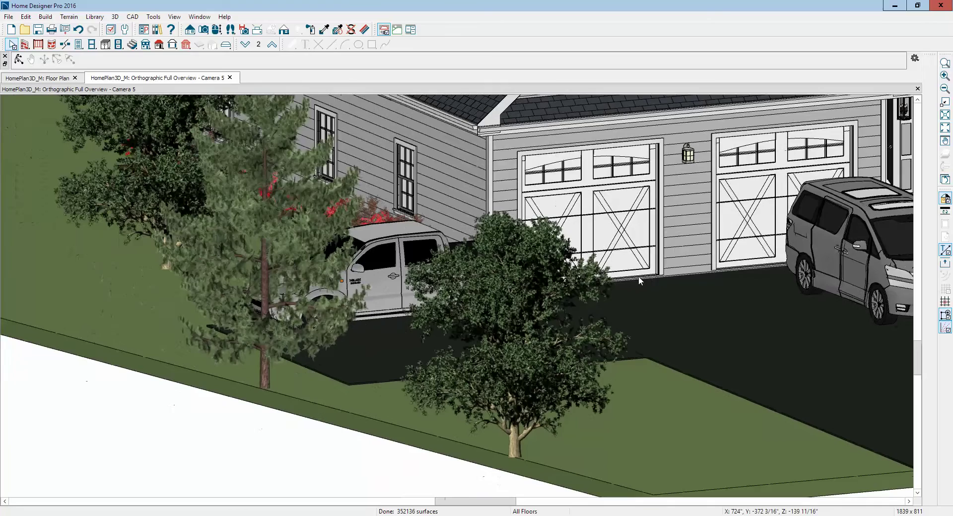
{"action": "scroll", "coordinate": [463, 359], "scroll_direction": "down", "scroll_amount": 5}
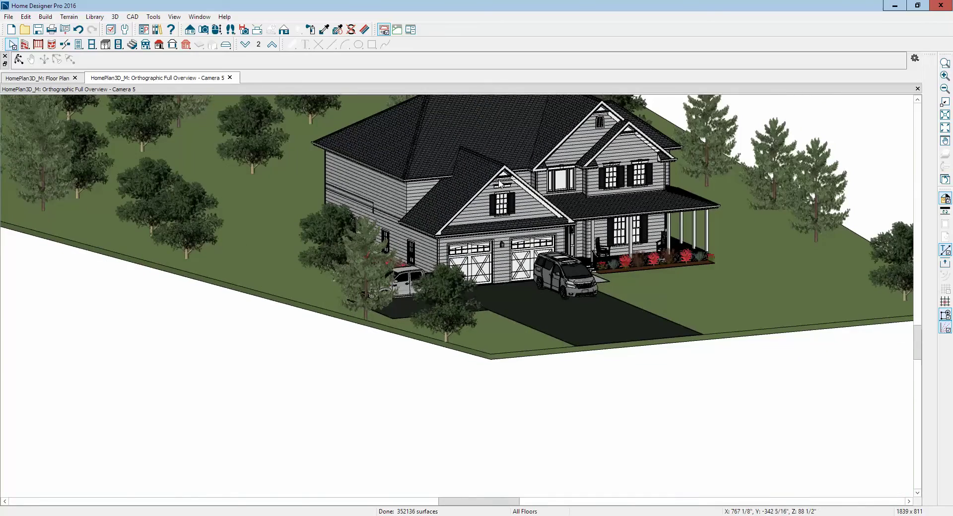
Move the millwork trim above the garage gable window down onto the window head
{"action": "scroll", "coordinate": [502, 184], "scroll_direction": "up", "scroll_amount": 5}
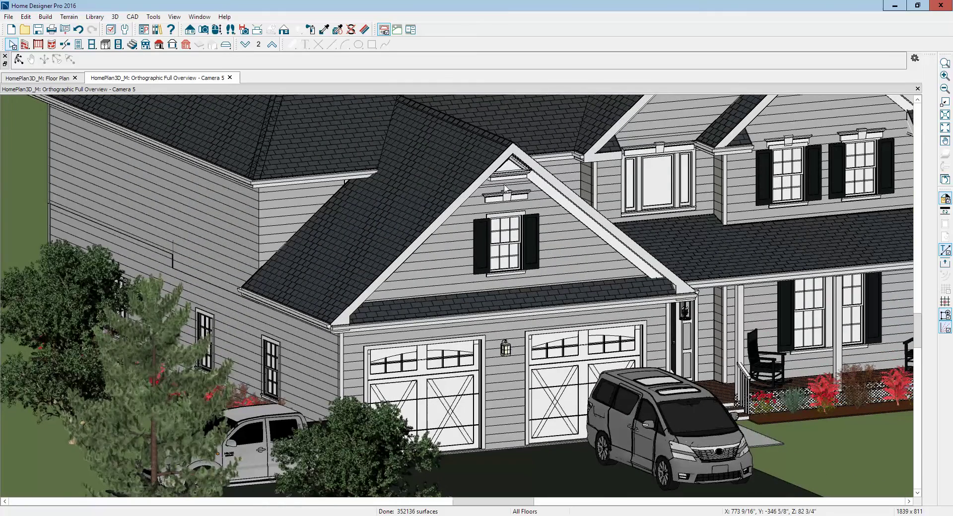
{"action": "scroll", "coordinate": [510, 211], "scroll_direction": "up", "scroll_amount": 1}
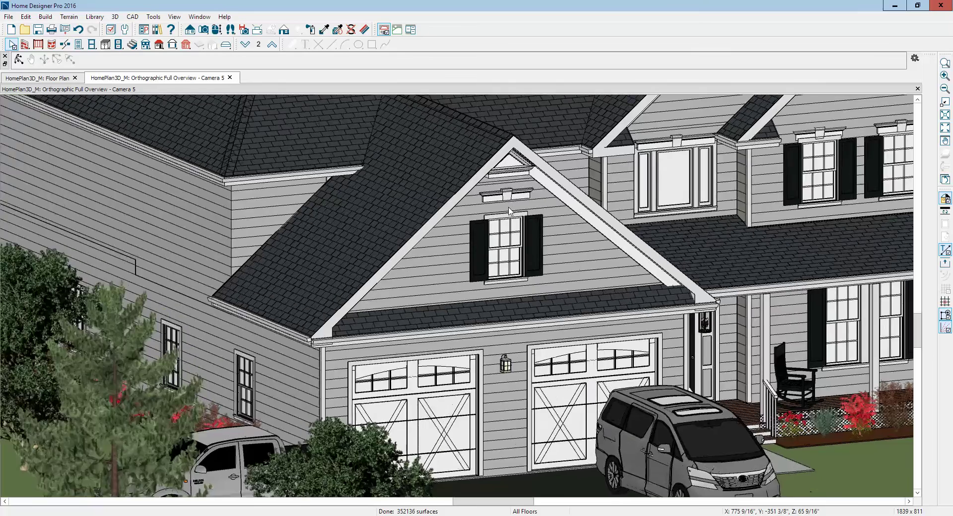
{"action": "scroll", "coordinate": [509, 211], "scroll_direction": "up", "scroll_amount": 2}
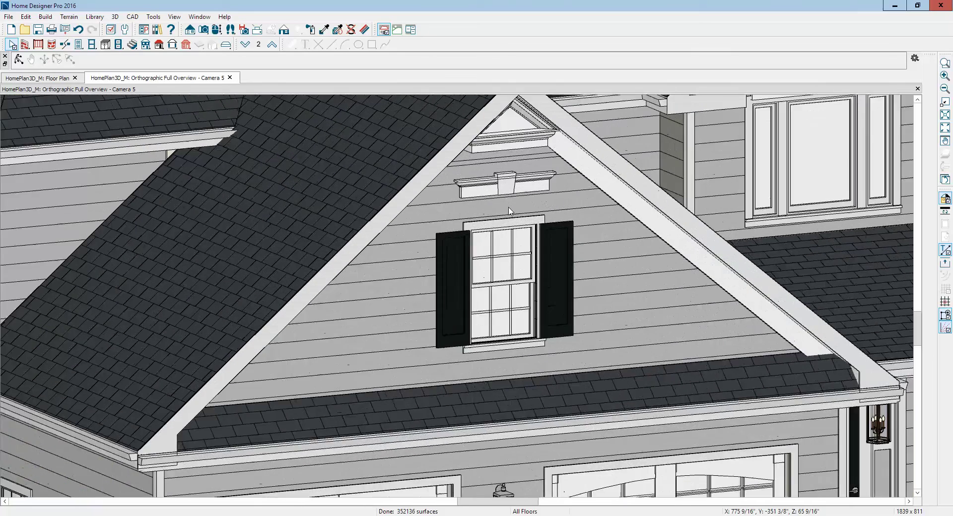
{"action": "left_click", "coordinate": [514, 192]}
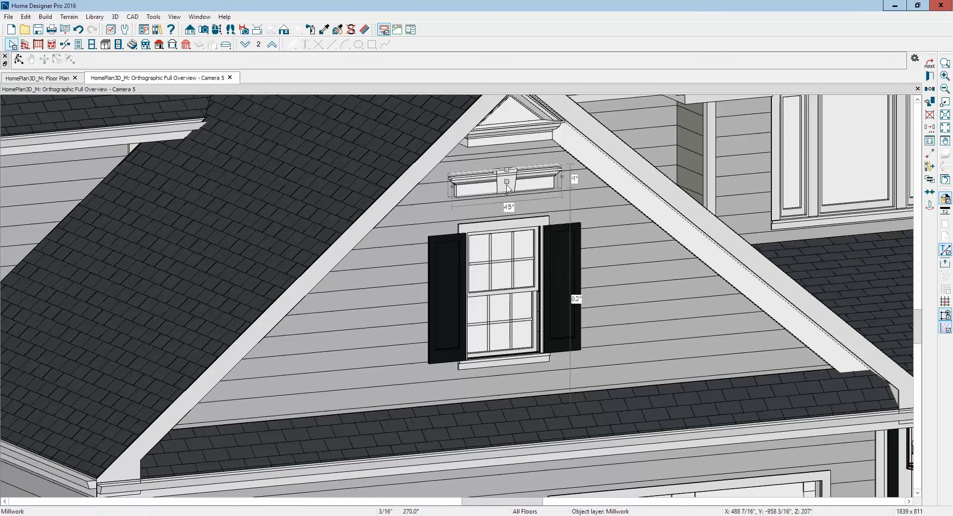
{"action": "left_click_drag", "start_coordinate": [507, 182], "coordinate": [535, 253]}
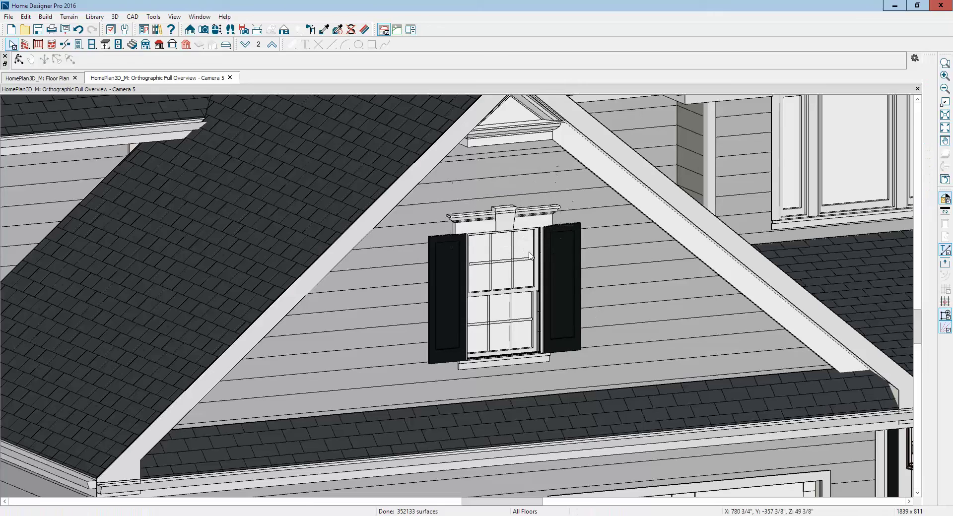
{"action": "scroll", "coordinate": [519, 217], "scroll_direction": "down", "scroll_amount": 2}
{"action": "scroll", "coordinate": [519, 217], "scroll_direction": "down", "scroll_amount": 2}
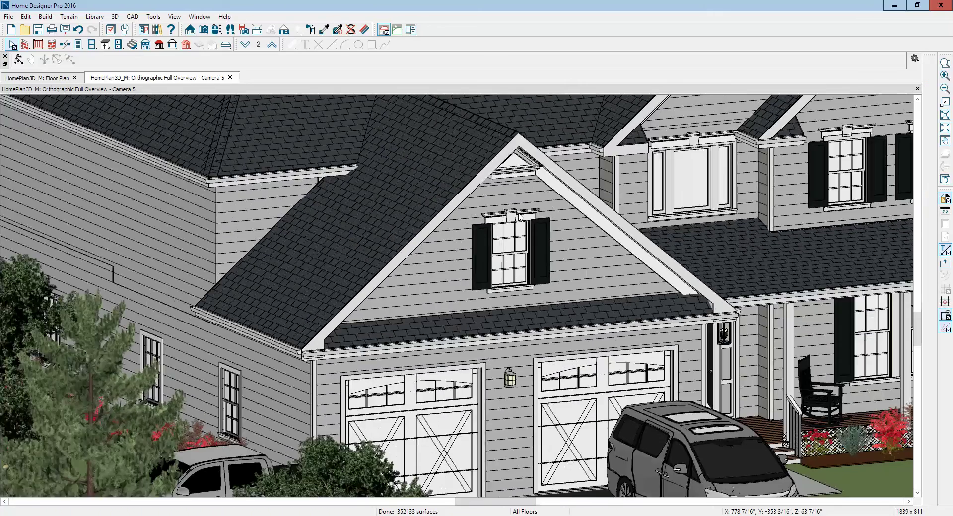
{"action": "scroll", "coordinate": [523, 183], "scroll_direction": "up", "scroll_amount": 4}
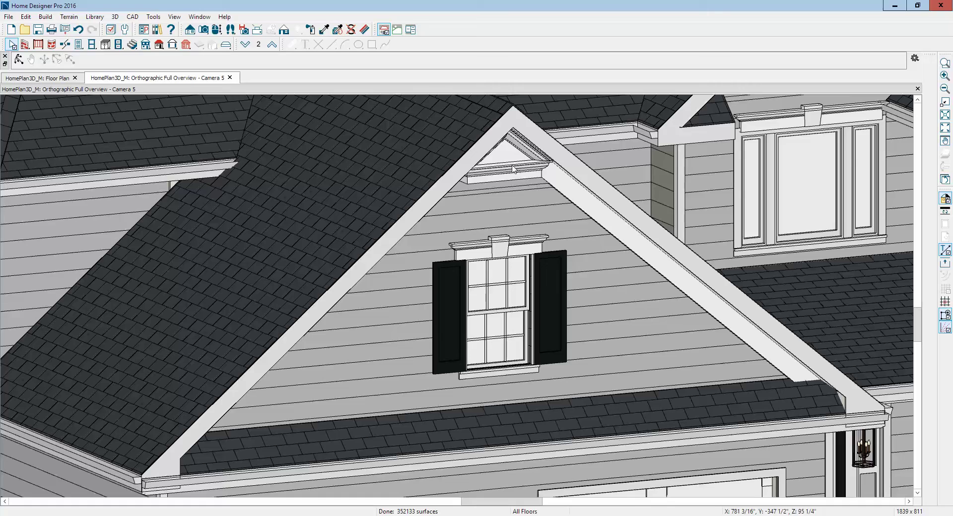
{"action": "left_click", "coordinate": [516, 174]}
{"action": "key", "text": "Escape"}
{"action": "scroll", "coordinate": [500, 219], "scroll_direction": "down", "scroll_amount": 4}
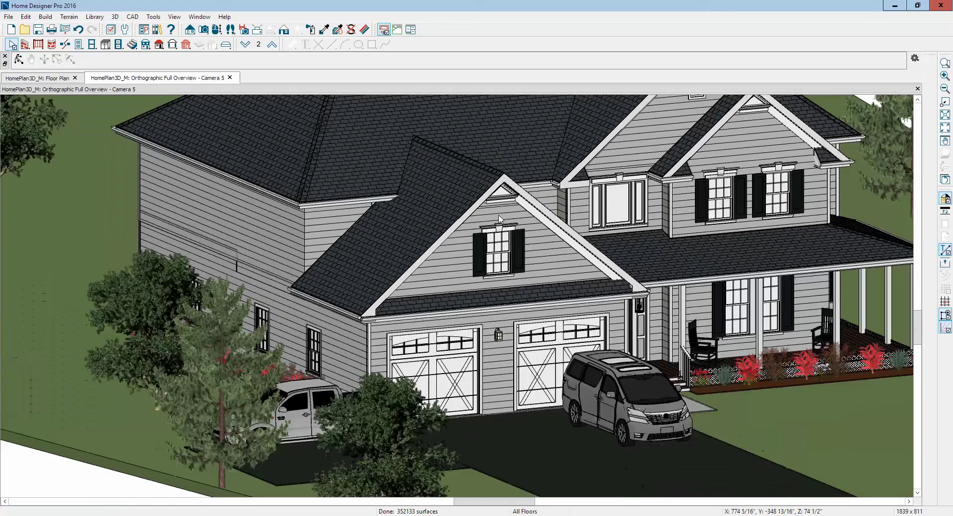
{"action": "scroll", "coordinate": [500, 218], "scroll_direction": "down", "scroll_amount": 2}
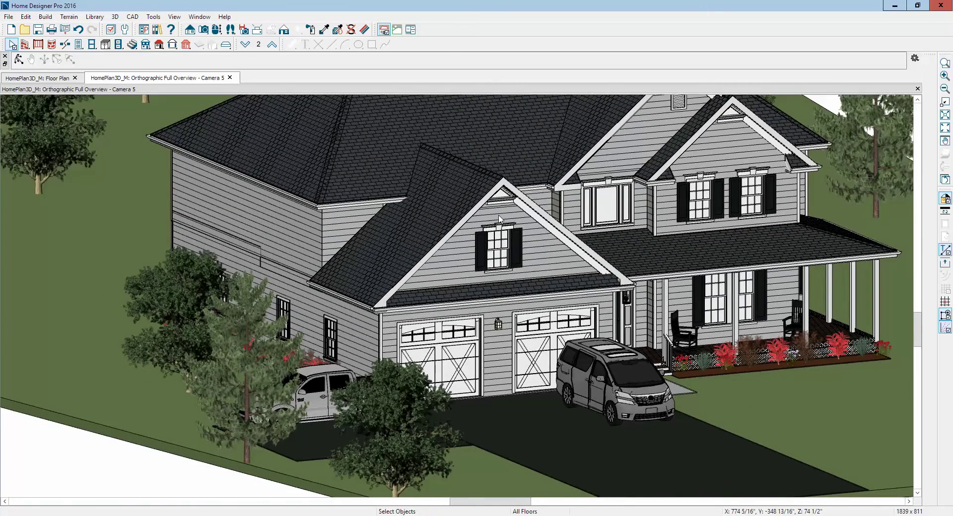
{"action": "scroll", "coordinate": [500, 218], "scroll_direction": "down", "scroll_amount": 2}
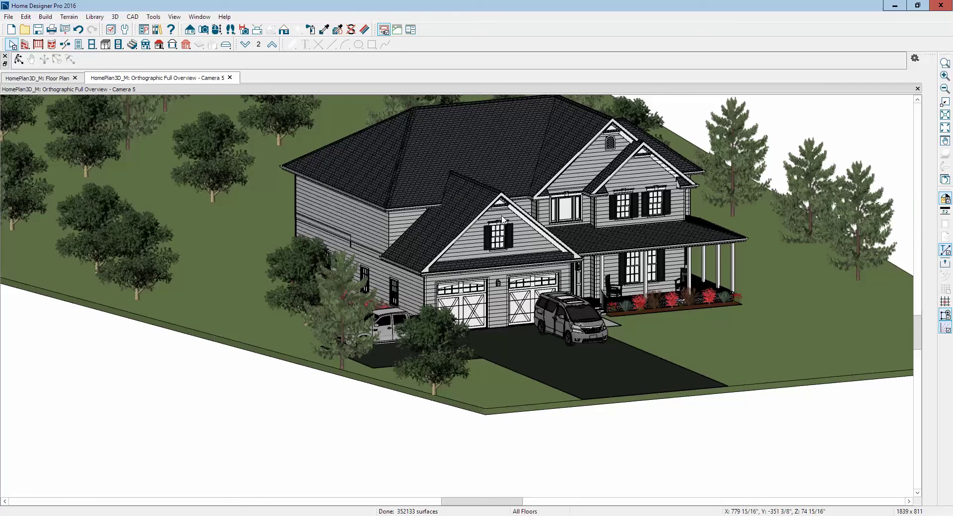